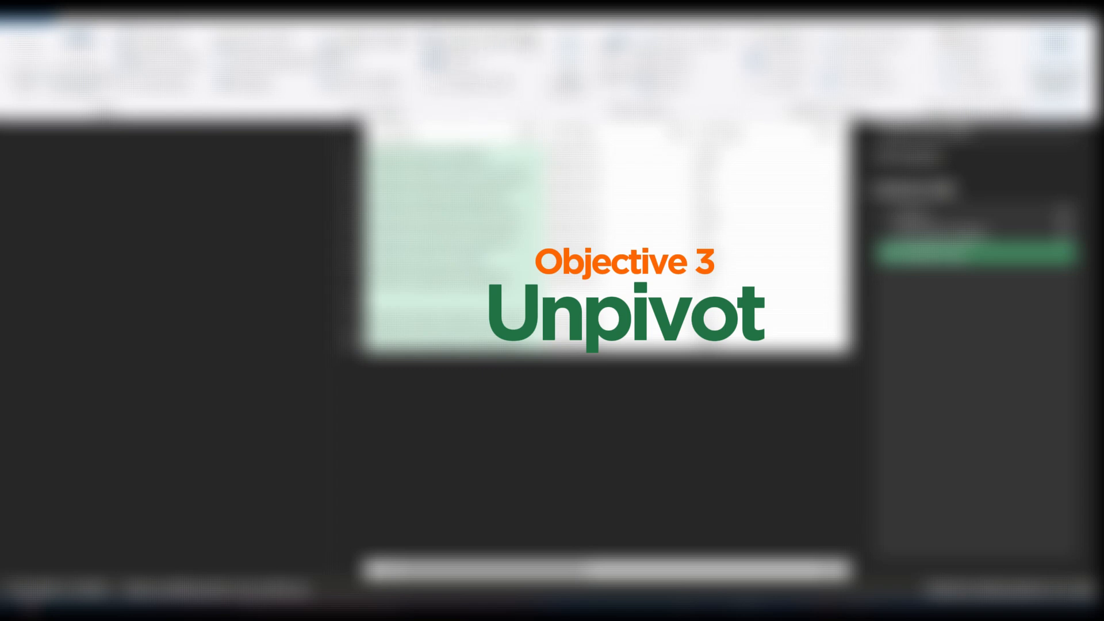
left_click(527, 40)
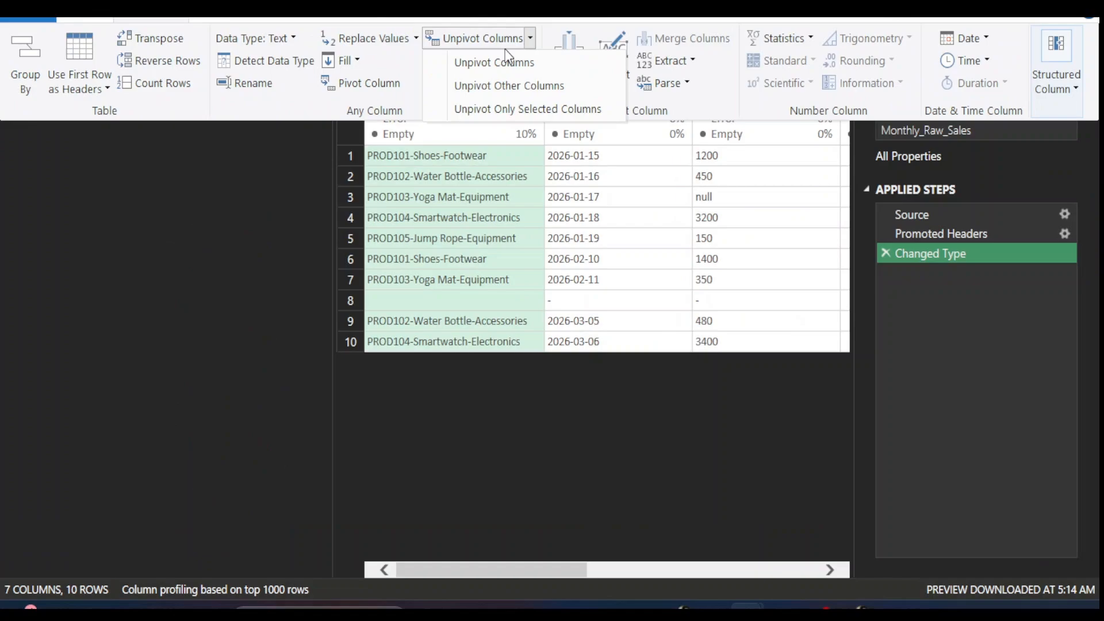
left_click(292, 119)
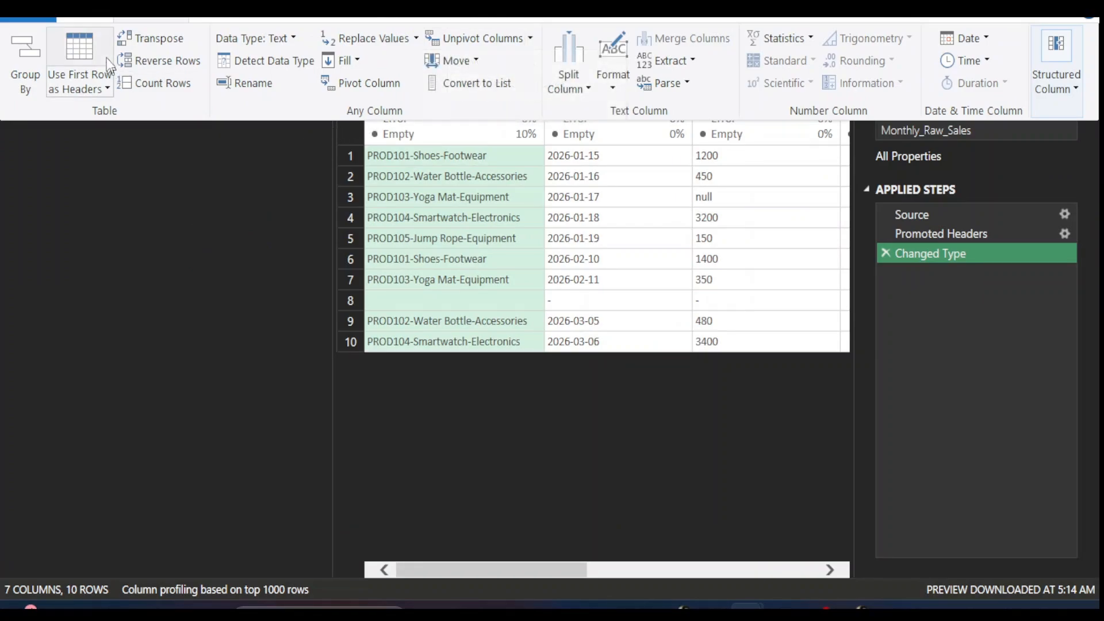
left_click(91, 21)
left_click(44, 87)
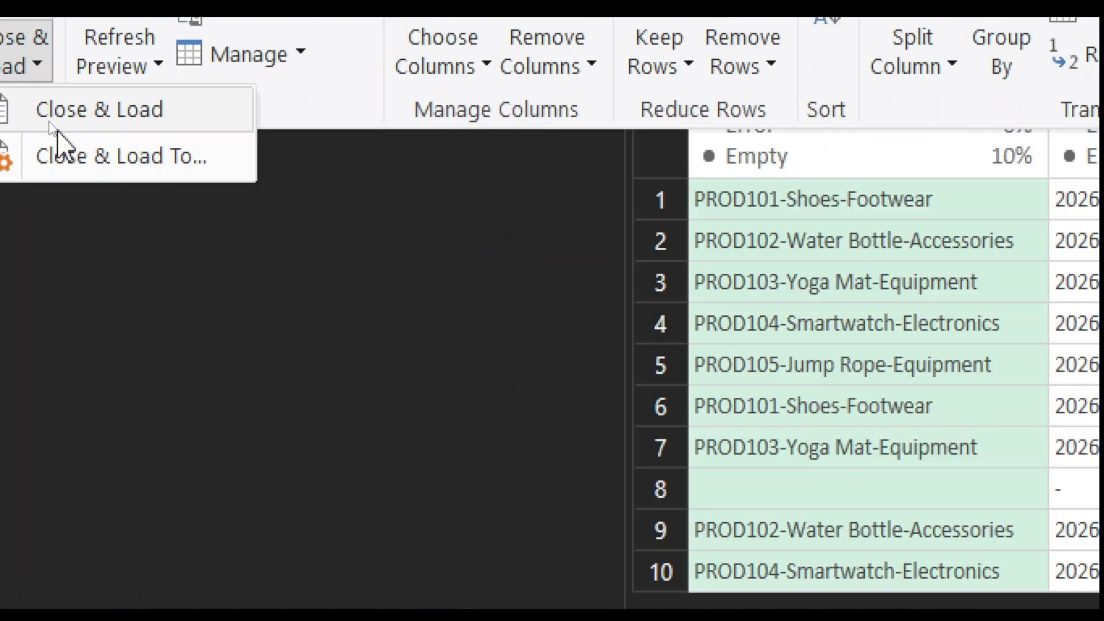
left_click(39, 112)
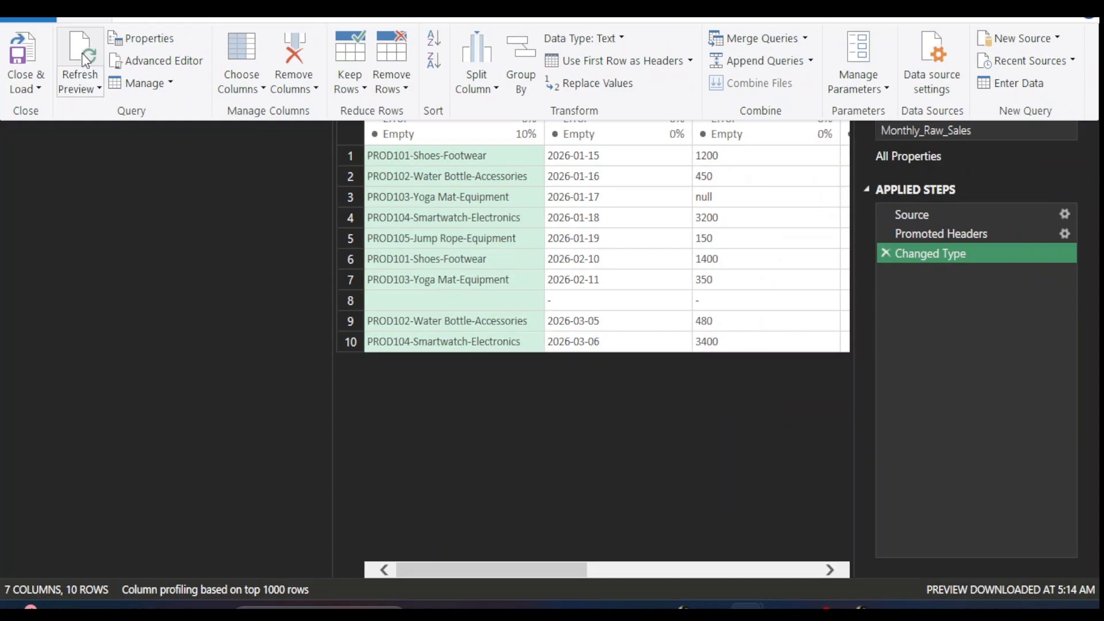
left_click(84, 58)
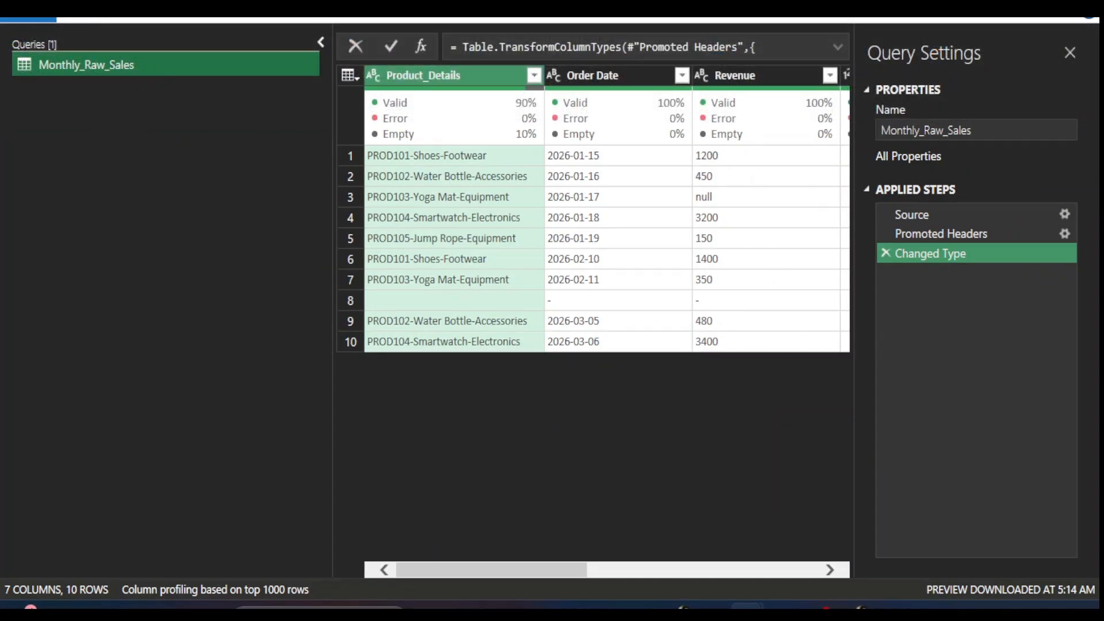
left_click(76, 16)
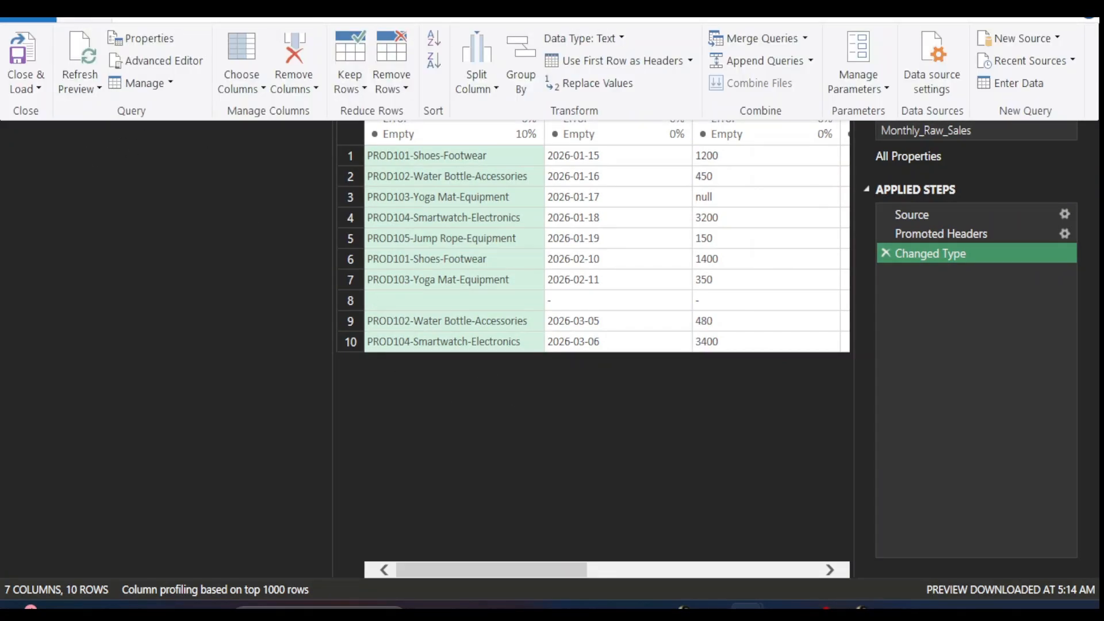
Close the Power Query Editor and discard the changes to return to the worksheet
key("alt+F4")
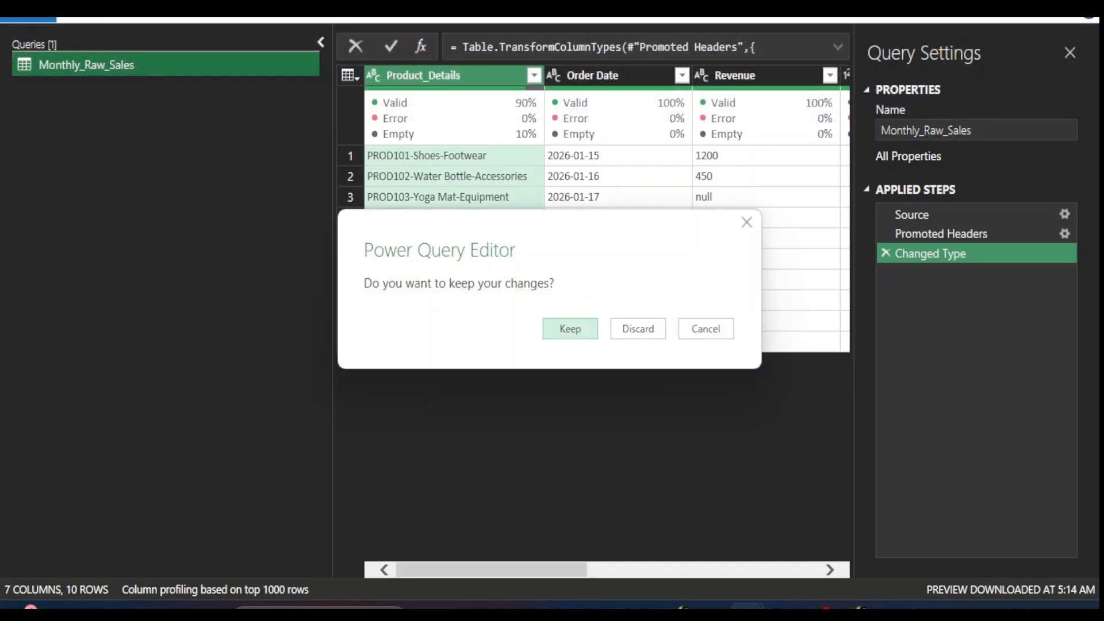
left_click(655, 329)
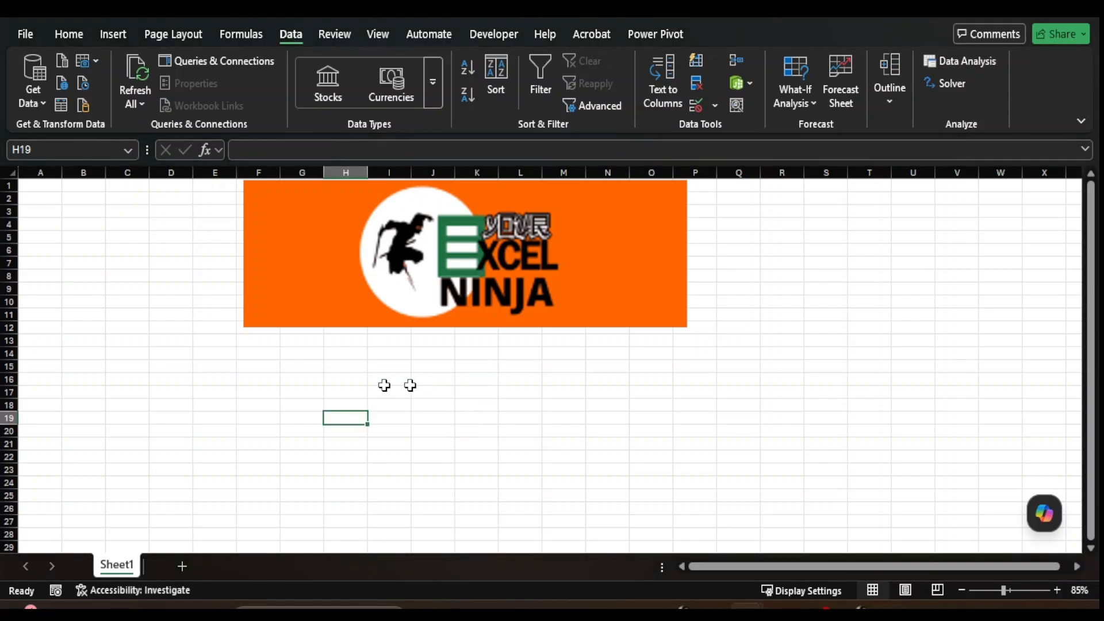
left_click_drag(129, 225, 226, 363)
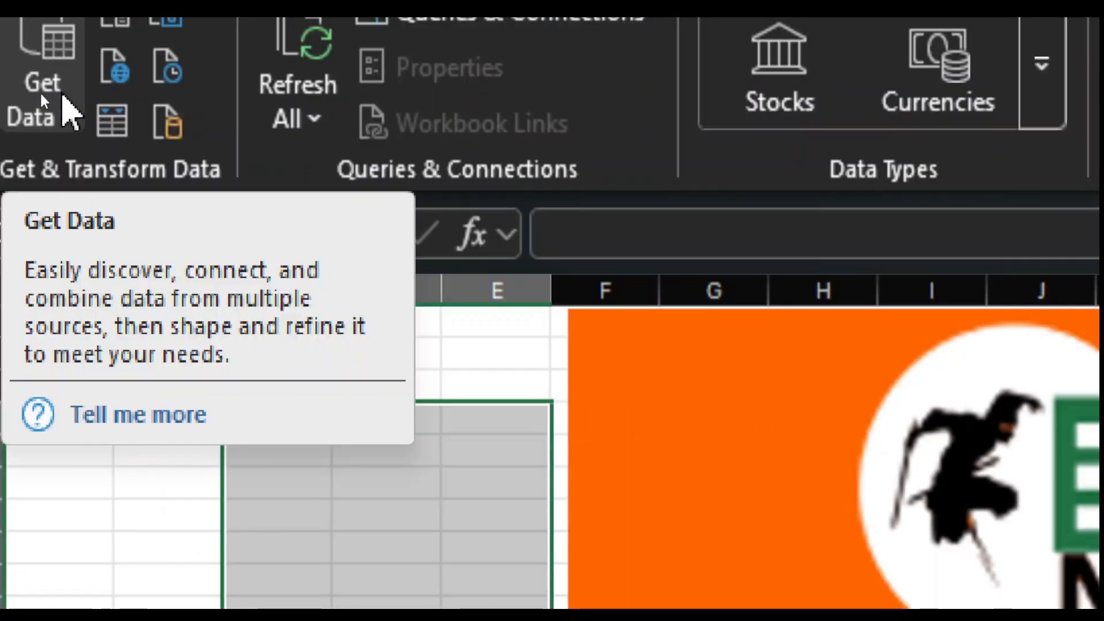
Import the Monthly_Raw_Sales CSV file from the Documents folder and open it for transformation in Power Query
left_click(41, 102)
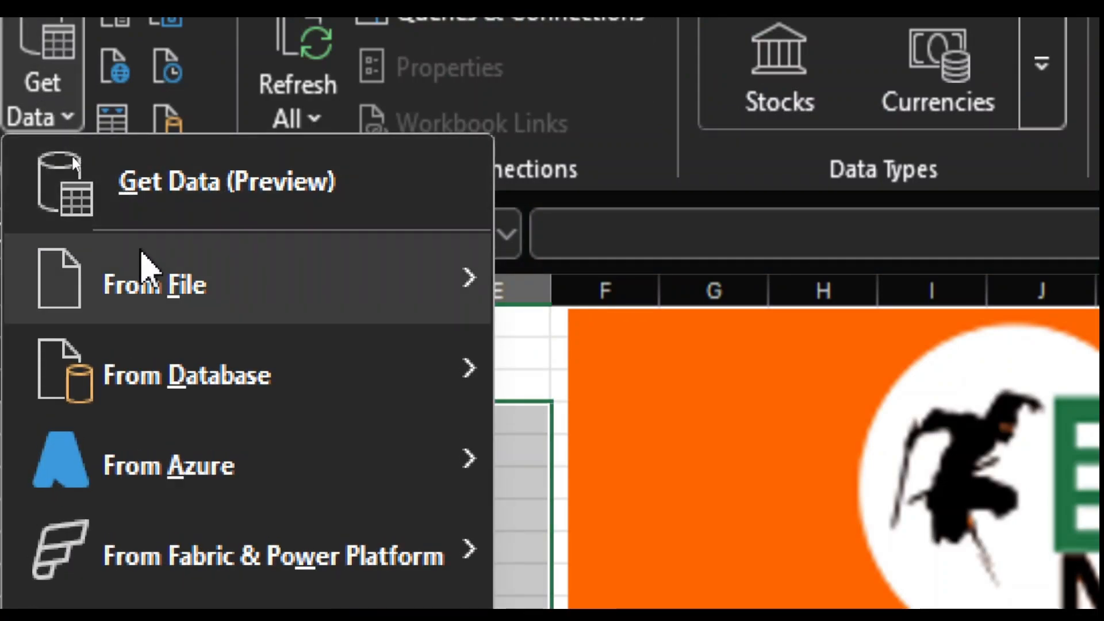
mouse_move(145, 269)
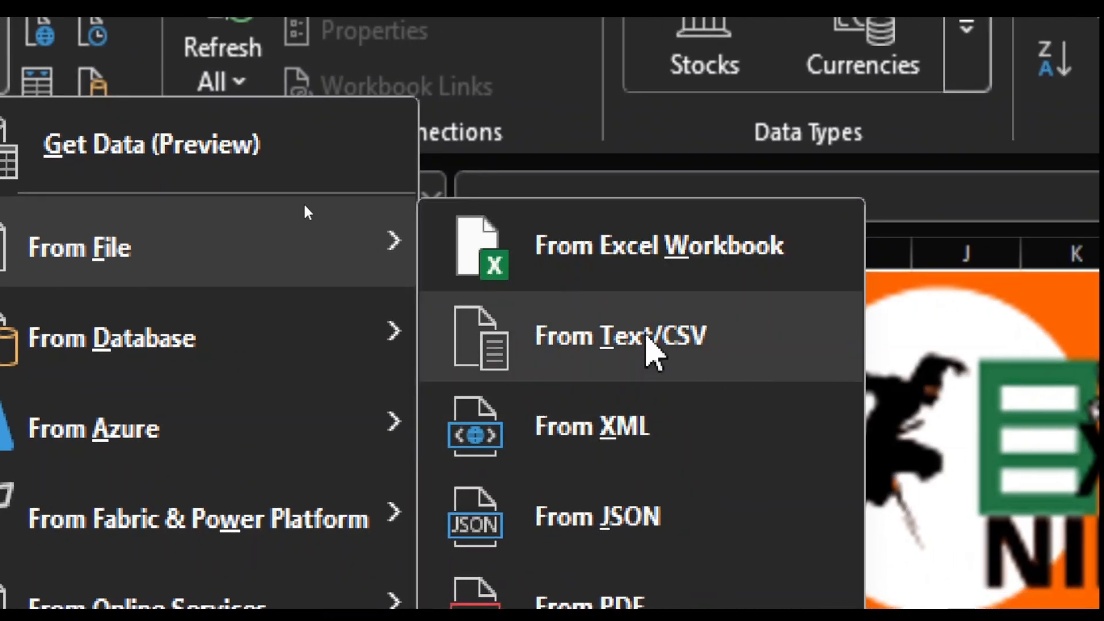
left_click(646, 339)
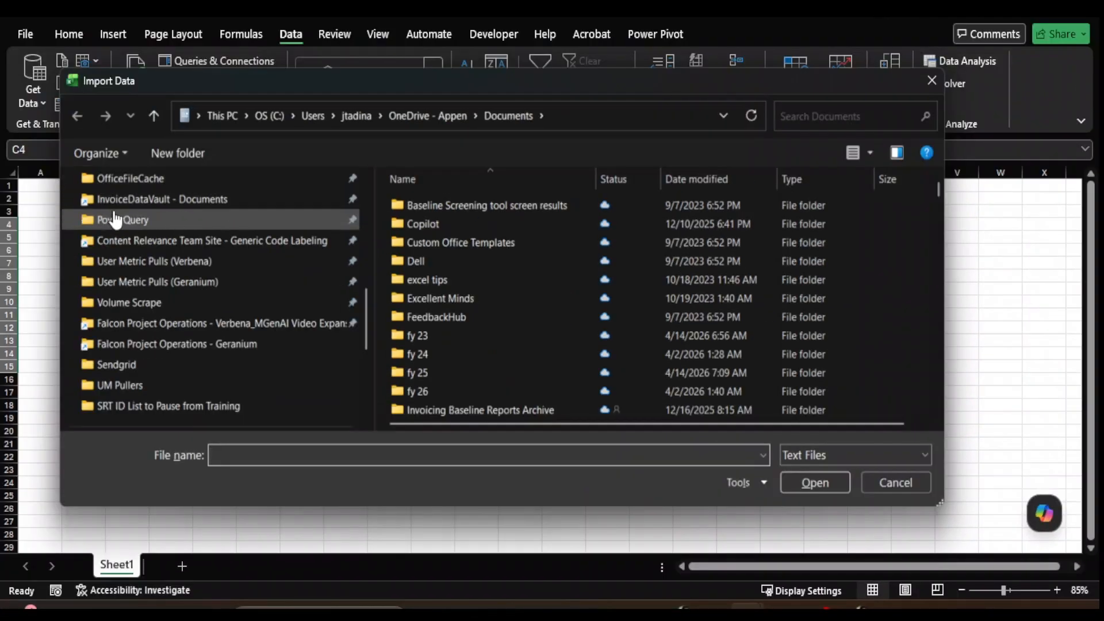
scroll(141, 206, "up", 1)
scroll(143, 196, "up", 5)
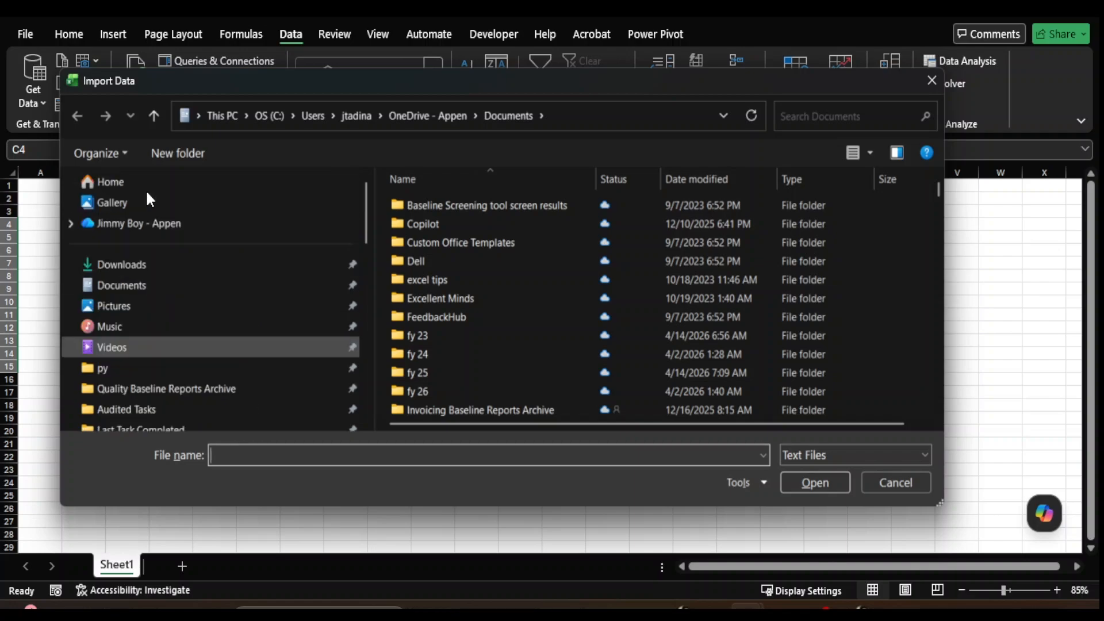
left_click(144, 283)
left_click(472, 207)
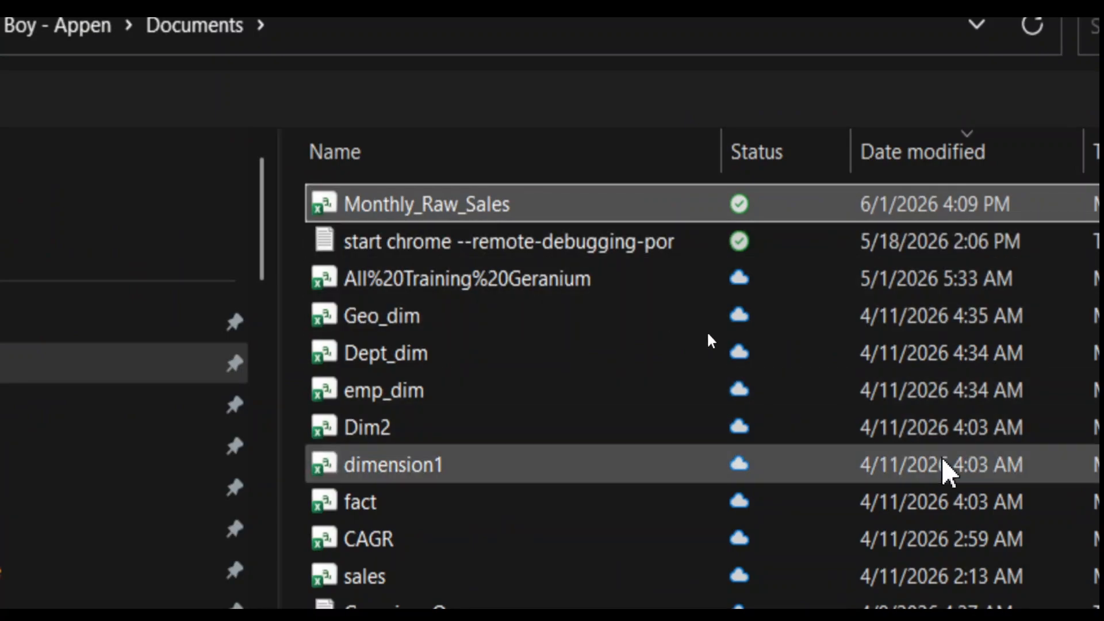
scroll(707, 337, "down", 2)
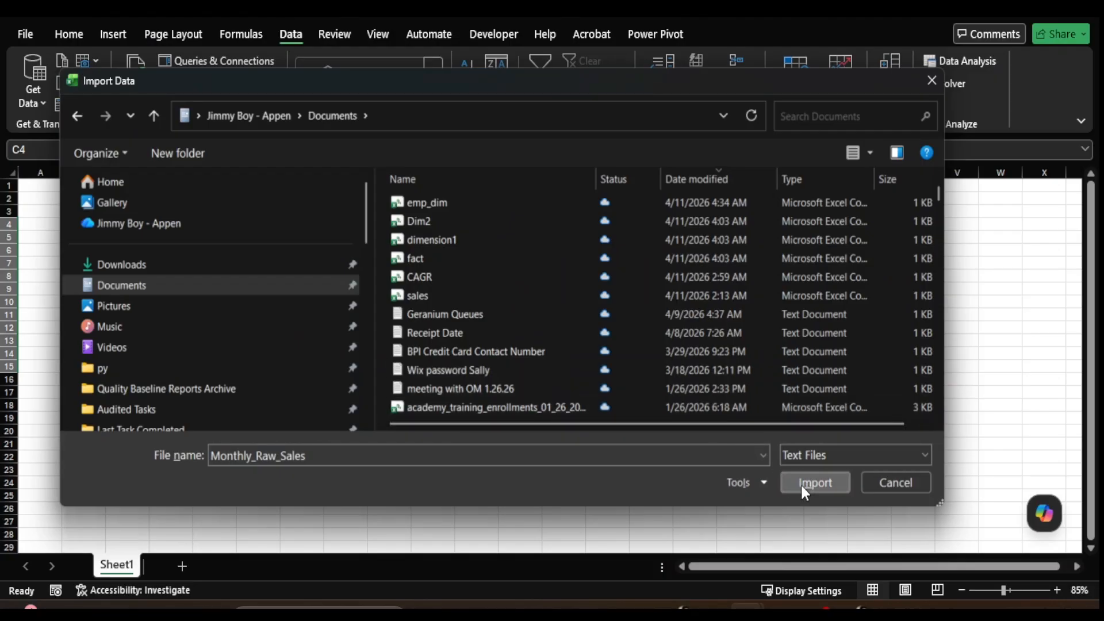
left_click(802, 486)
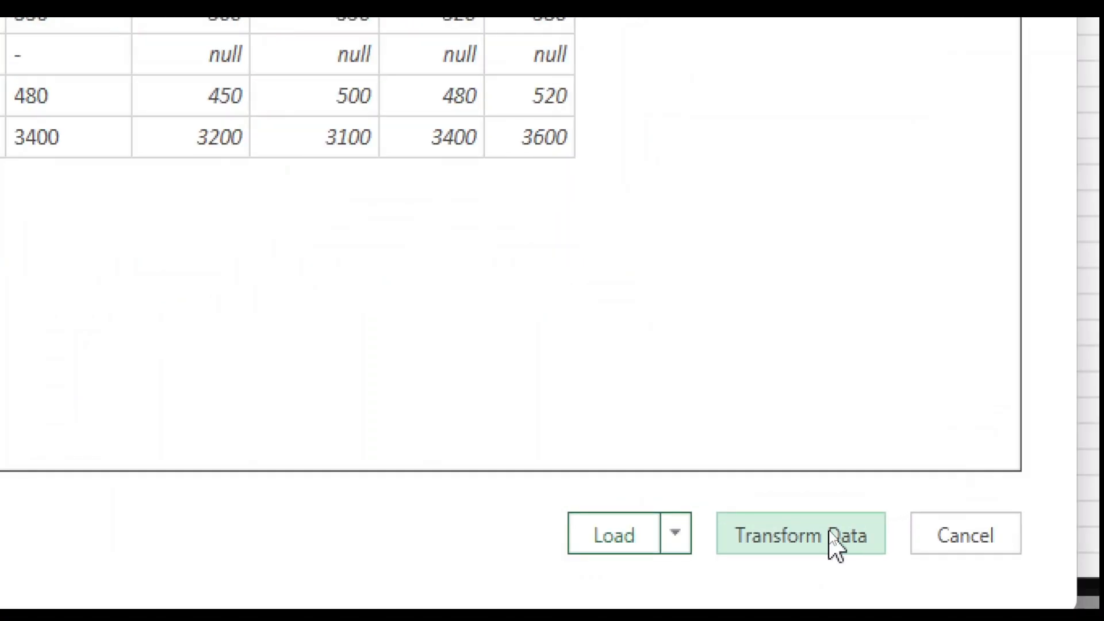
left_click(833, 543)
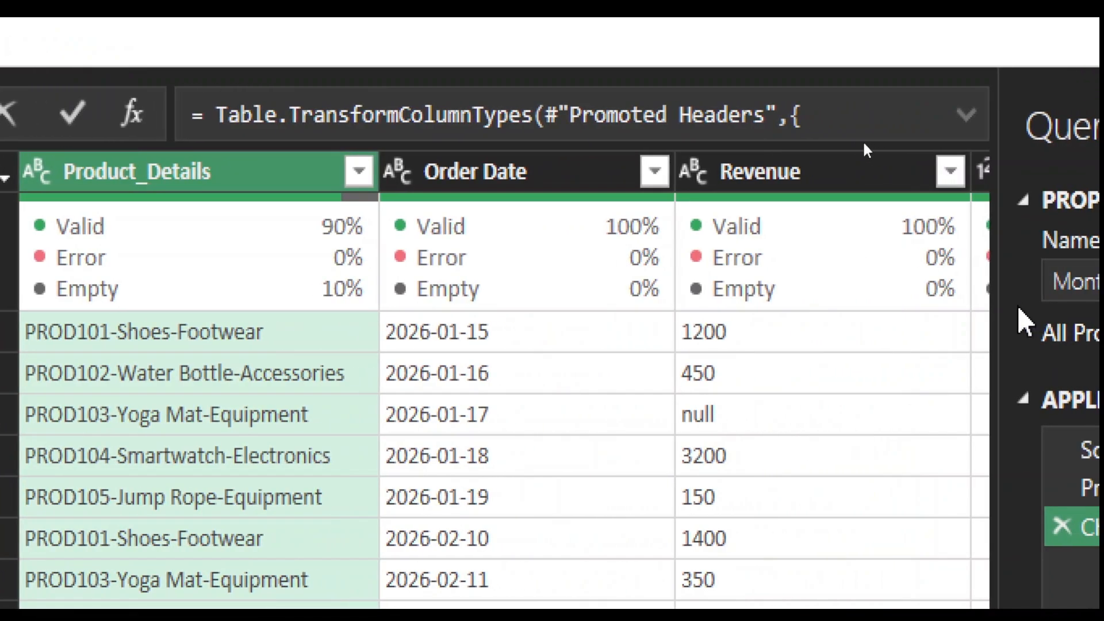
Split the Product_Details column by delimiter at each hyphen, separating product code, product name and category
mouse_move(802, 286)
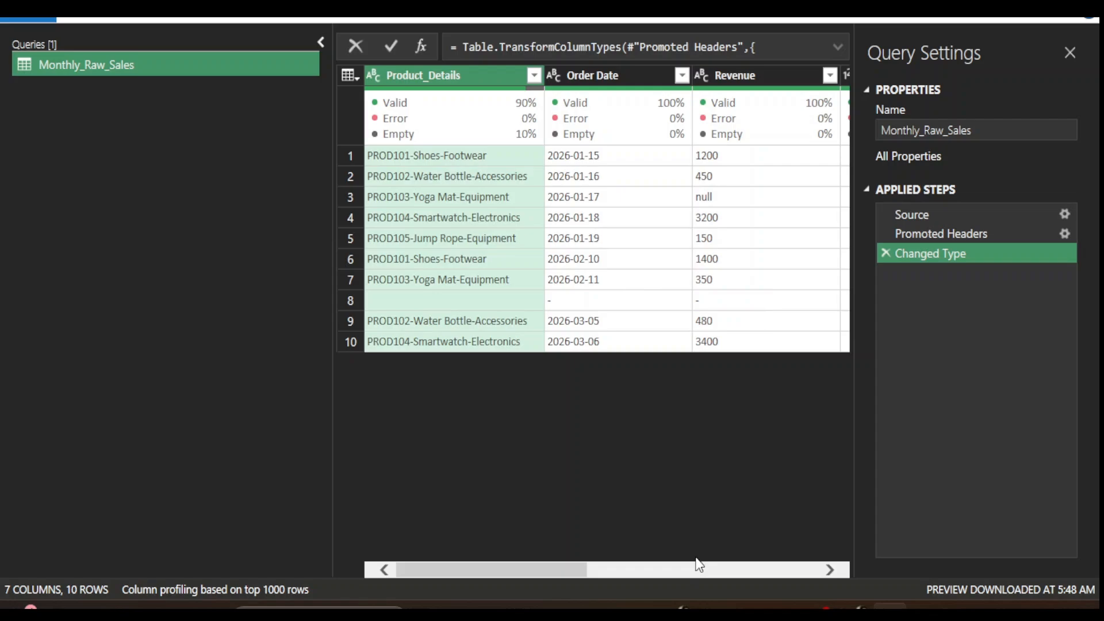
mouse_move(566, 571)
left_mouse_down()
mouse_move(575, 574)
mouse_move(550, 572)
left_mouse_up()
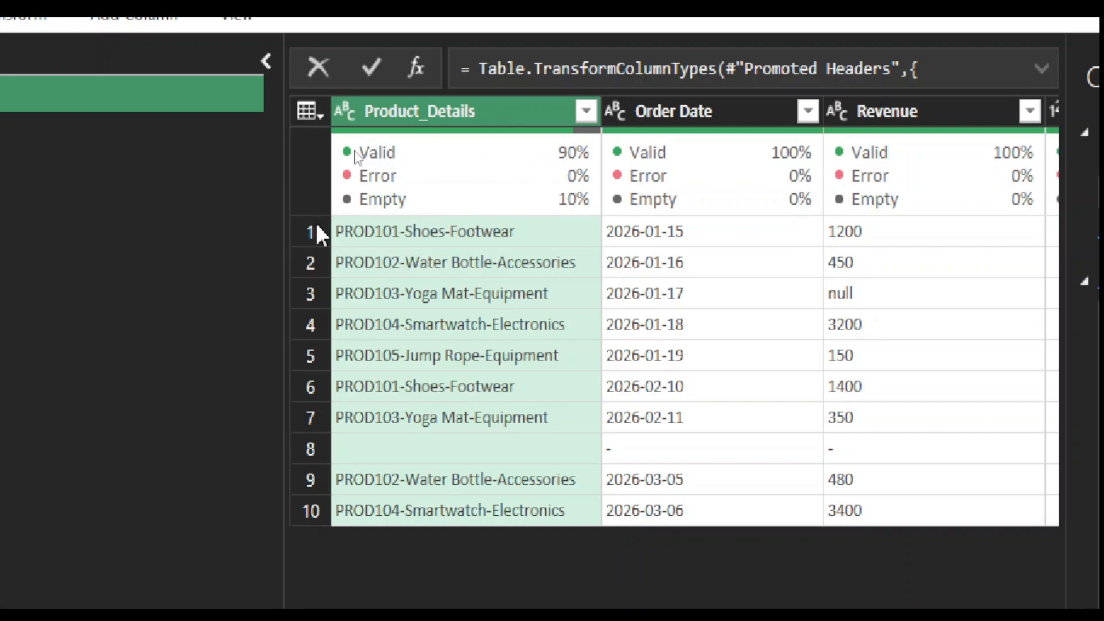
left_click(297, 230)
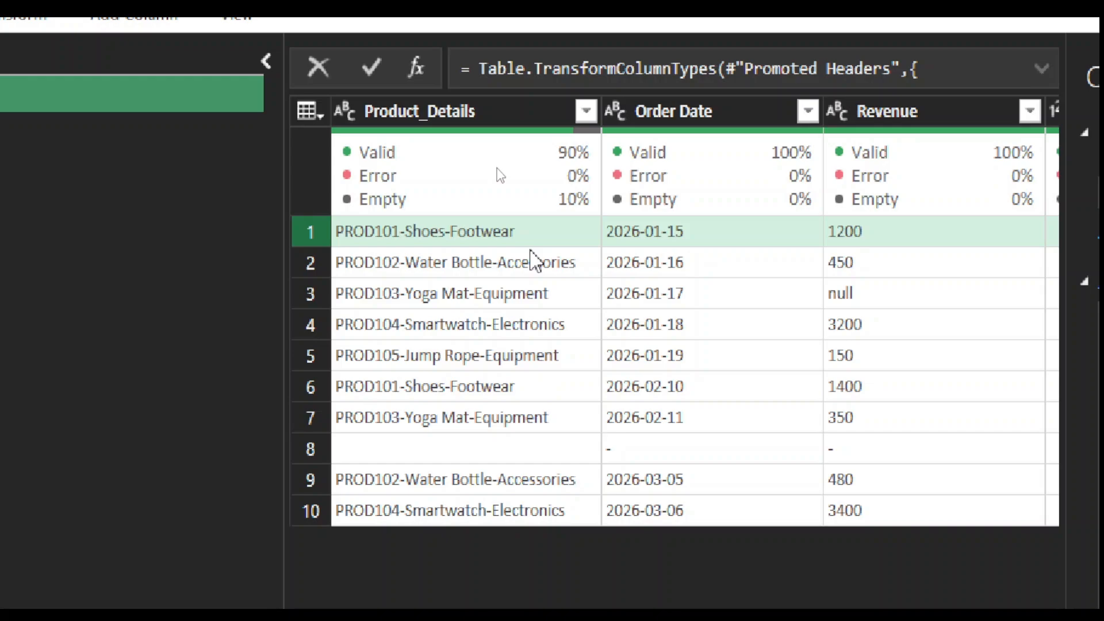
left_click(495, 113)
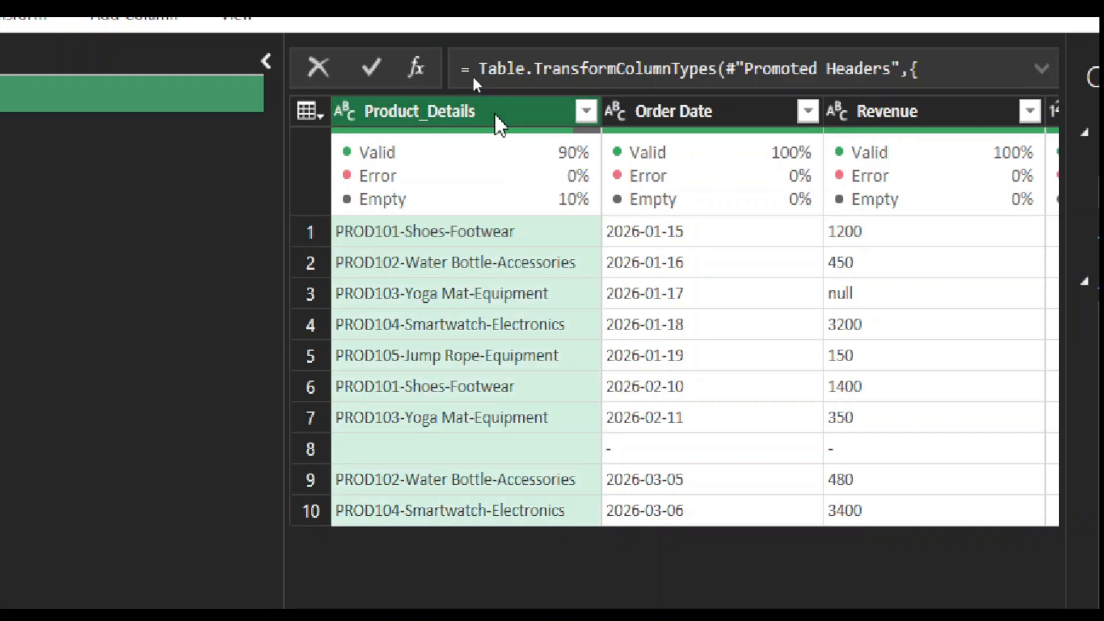
right_click(494, 112)
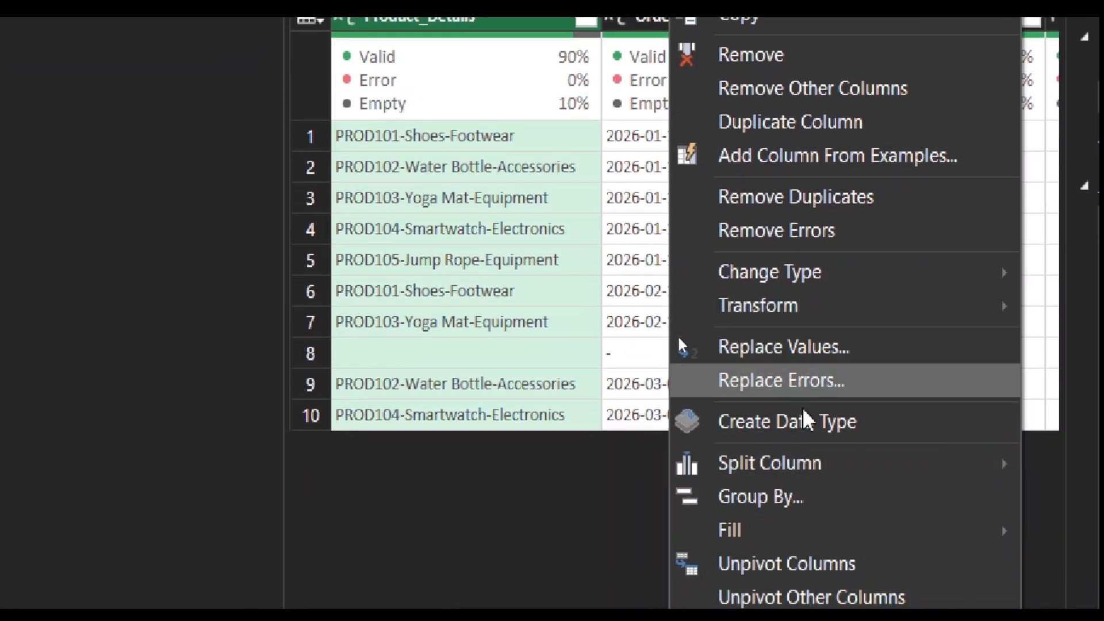
mouse_move(863, 460)
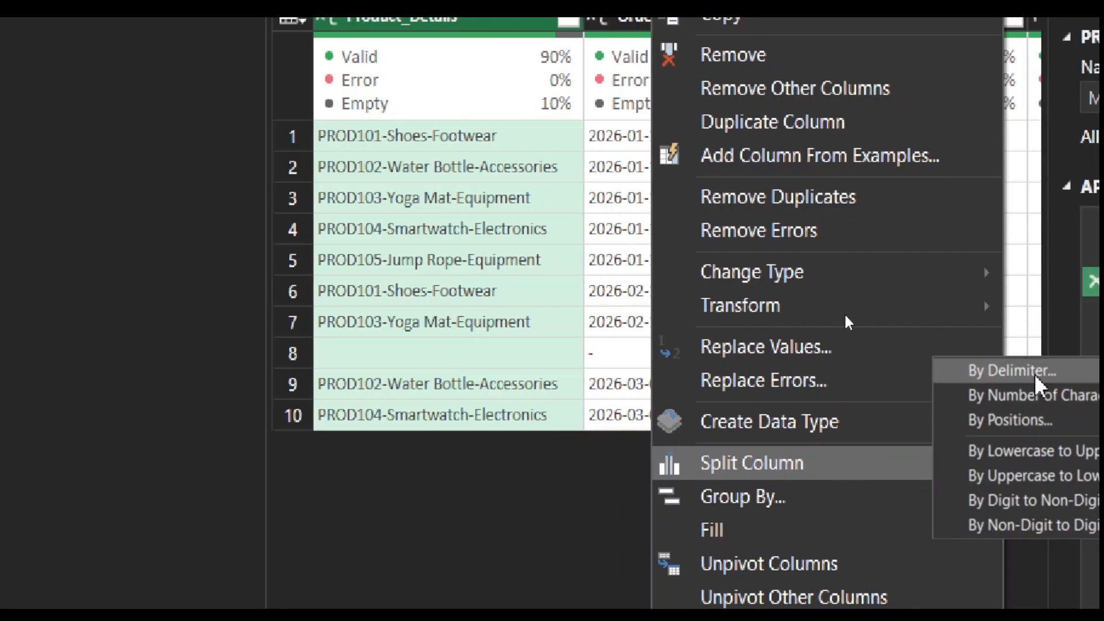
left_click(1034, 373)
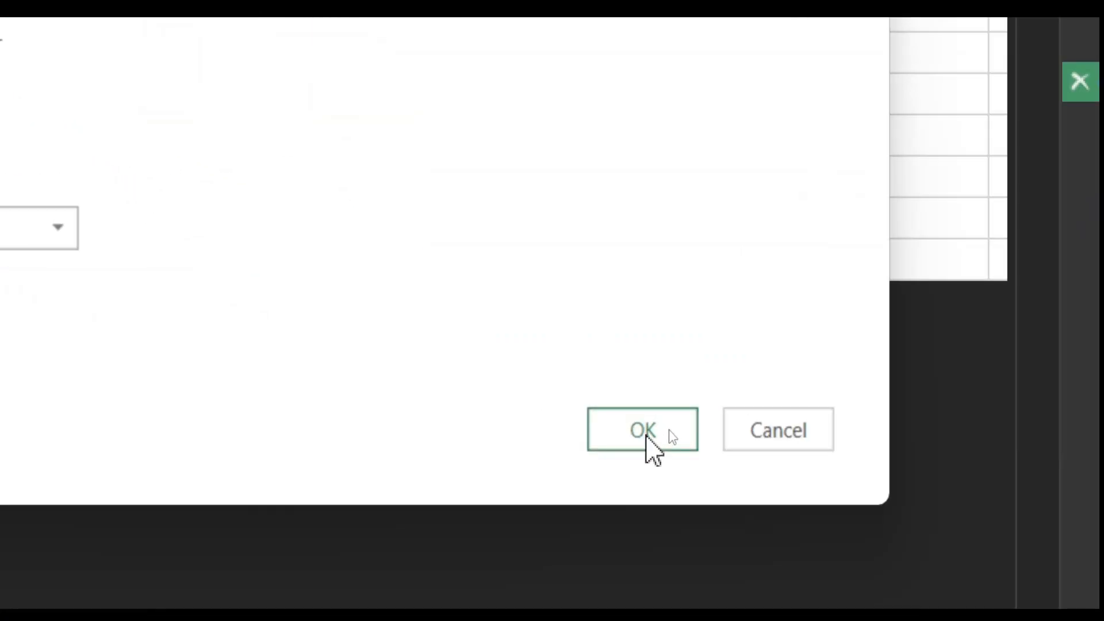
left_click(646, 435)
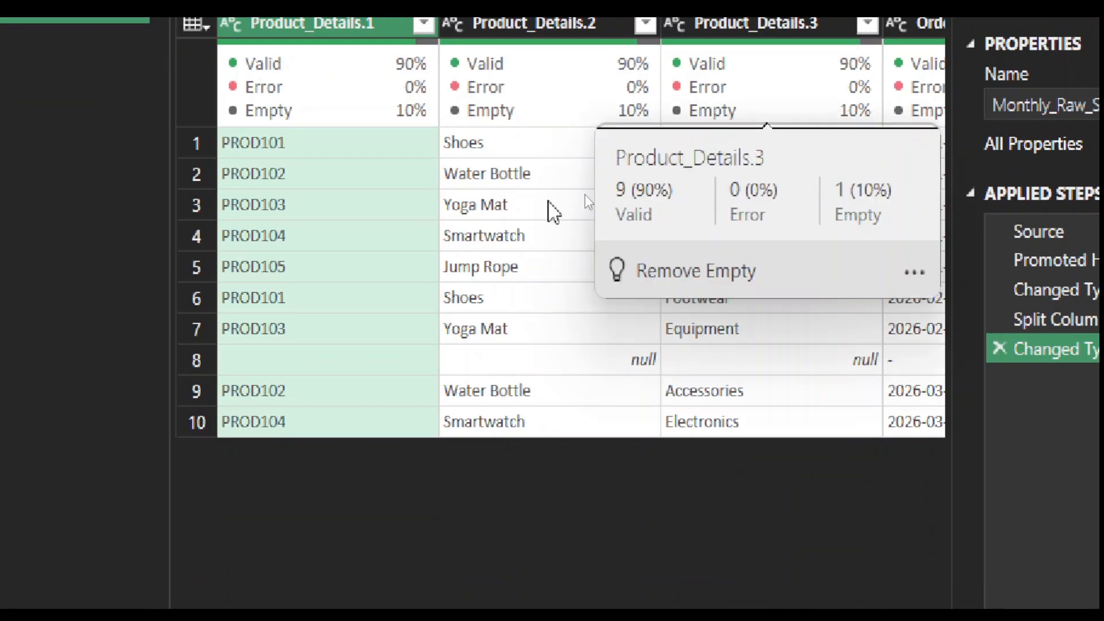
Rename the first split column, containing the product codes, as Product_ID
double_click(351, 32)
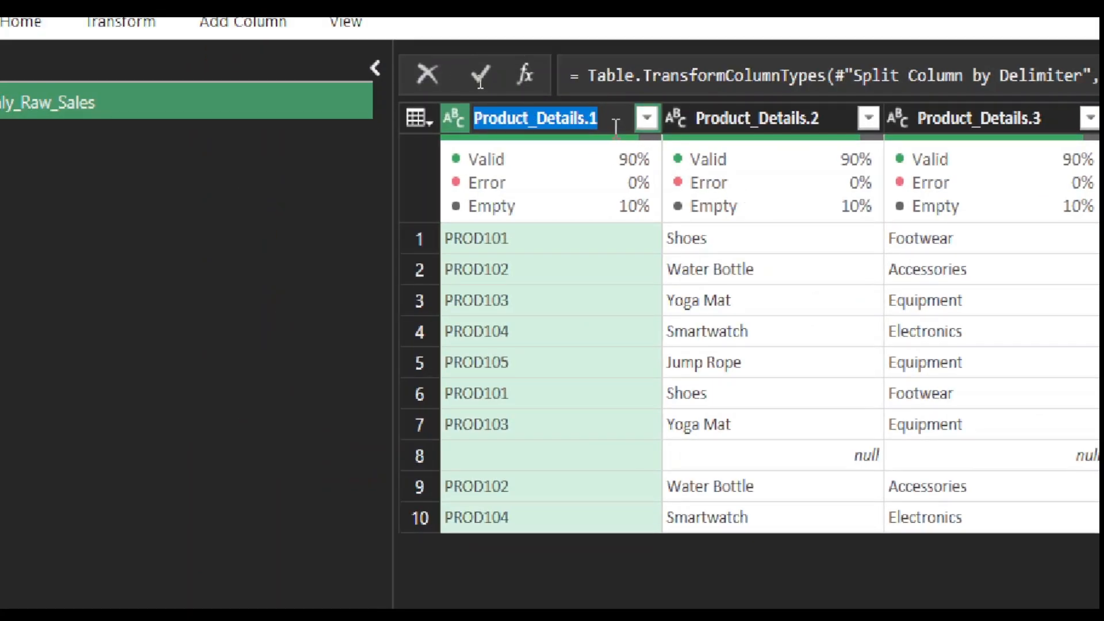
left_click(614, 124)
key("BackSpace")
key("BackSpace")
key("BackSpace")
key("BackSpace")
key("BackSpace")
key("BackSpace")
key("BackSpace")
key("BackSpace")
key("BackSpace")
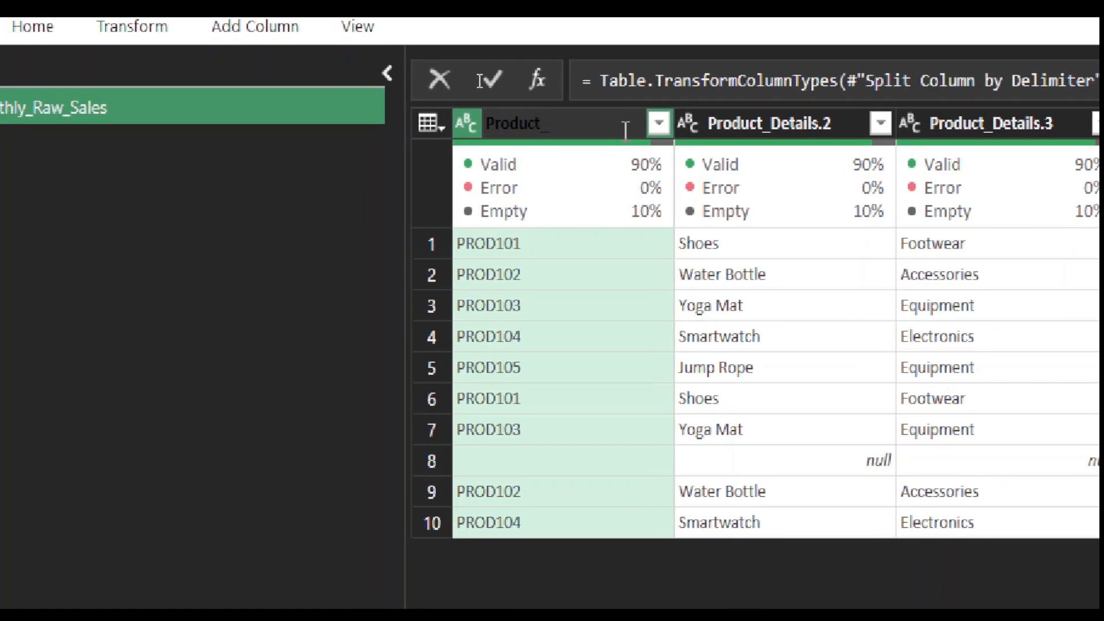
type("ID")
key("Return")
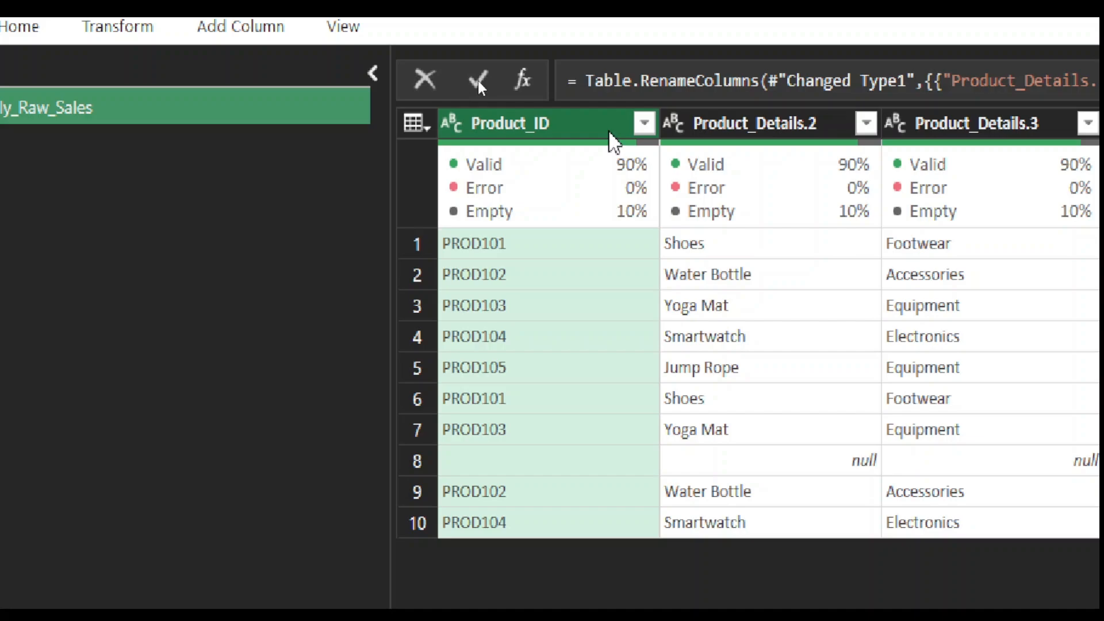
Rename the second split column, containing the item names, as Product_Name
left_click(735, 127)
double_click(734, 124)
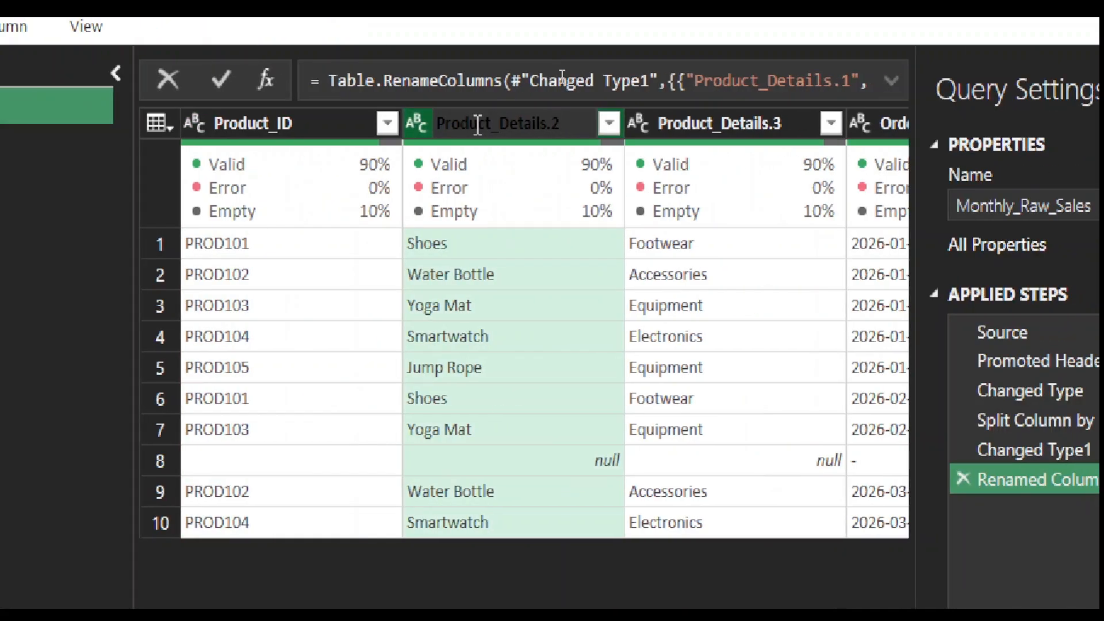
key("BackSpace")
key("BackSpace")
key("BackSpace")
key("BackSpace")
key("BackSpace")
key("BackSpace")
key("BackSpace")
key("BackSpace")
key("BackSpace")
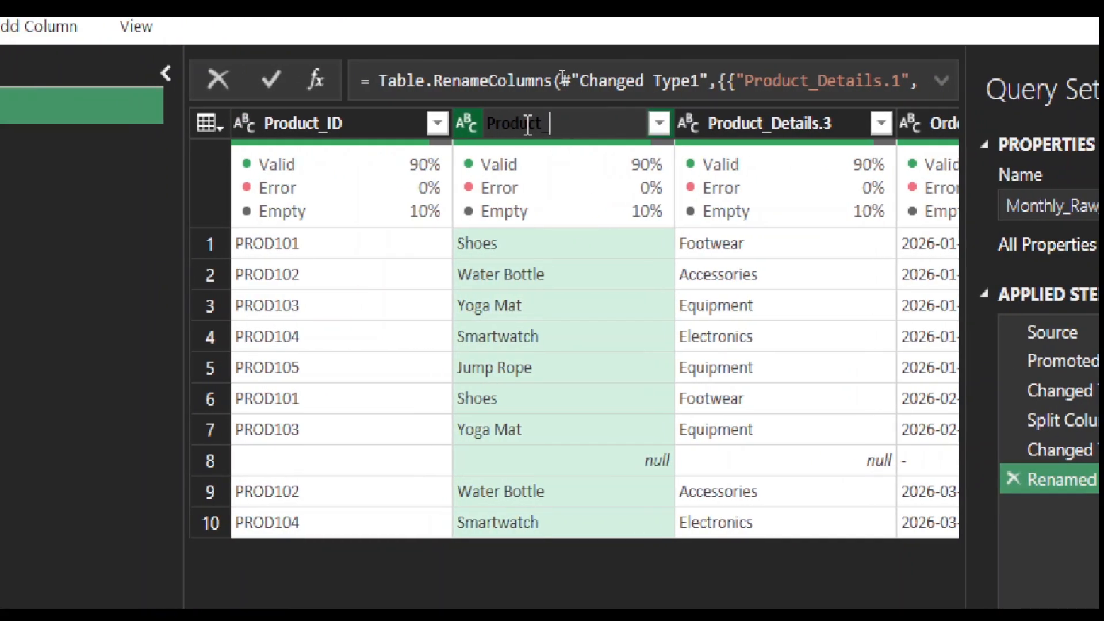
type("Name")
key("Return")
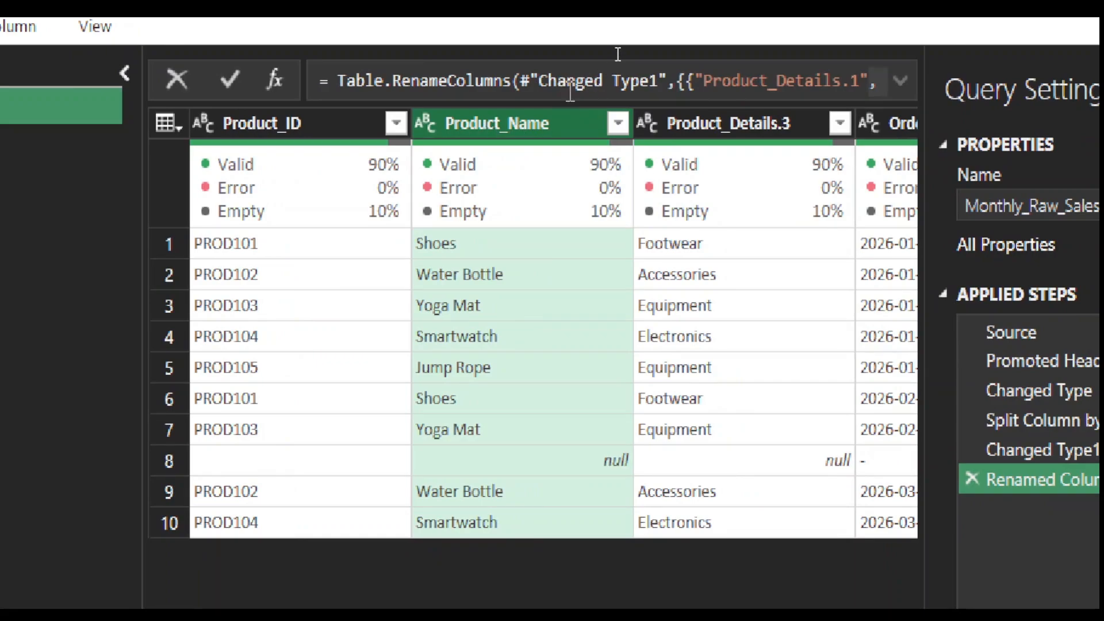
Rename the third split column, containing the product groups, as Category
left_click(729, 124)
double_click(729, 124)
type("Catewgory")
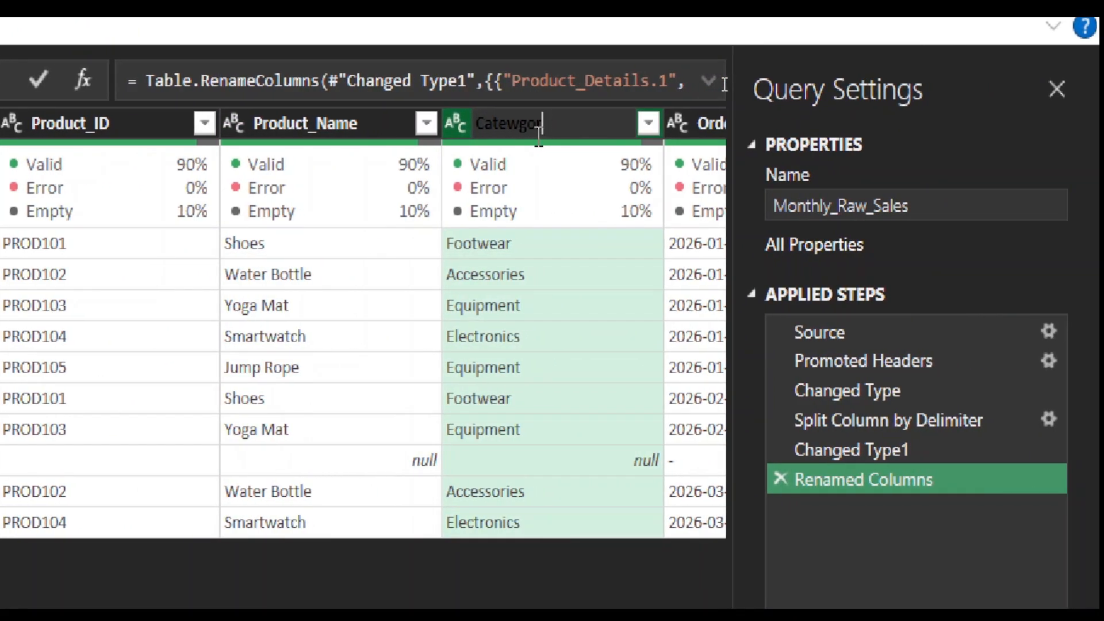
key("BackSpace")
key("BackSpace")
key("BackSpace")
key("BackSpace")
type("go")
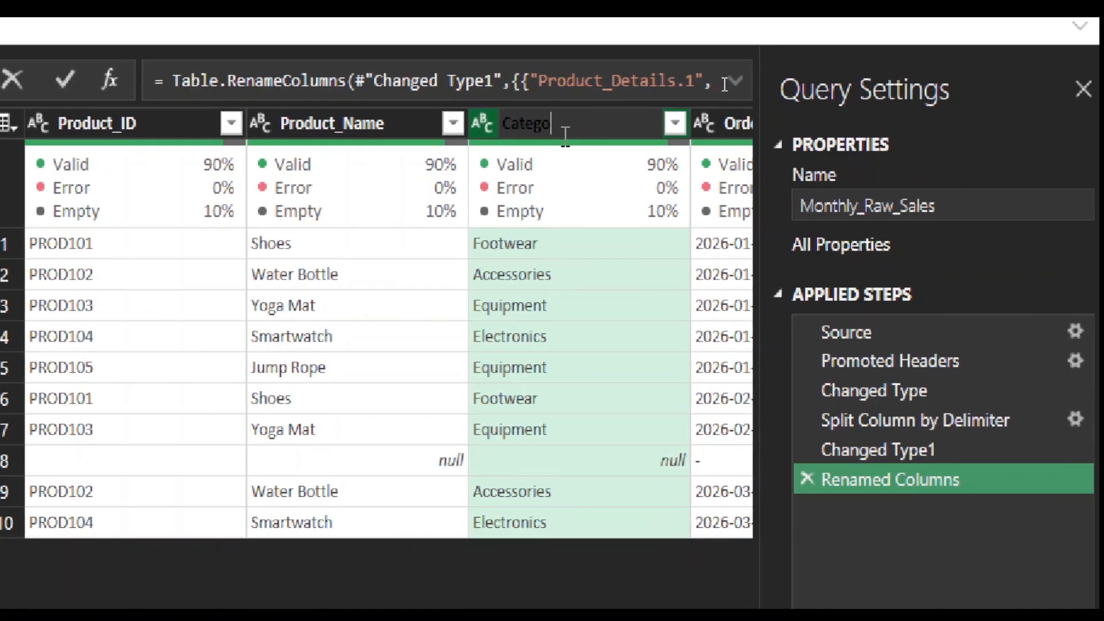
type("ry")
key("Return")
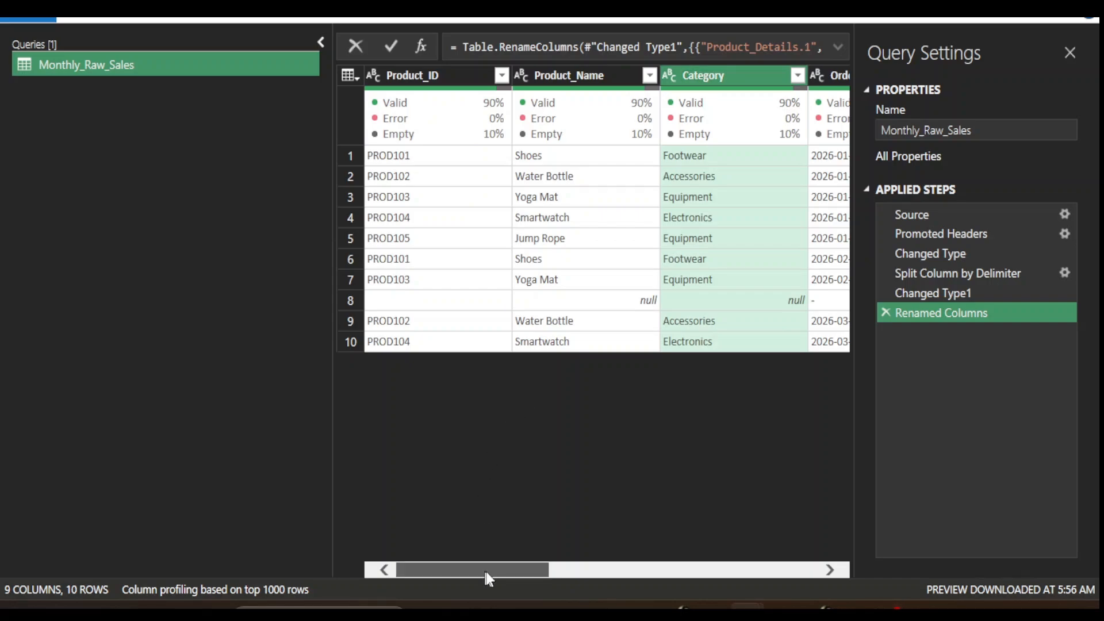
mouse_move(488, 575)
left_mouse_down()
mouse_move(505, 577)
mouse_move(488, 572)
left_mouse_up()
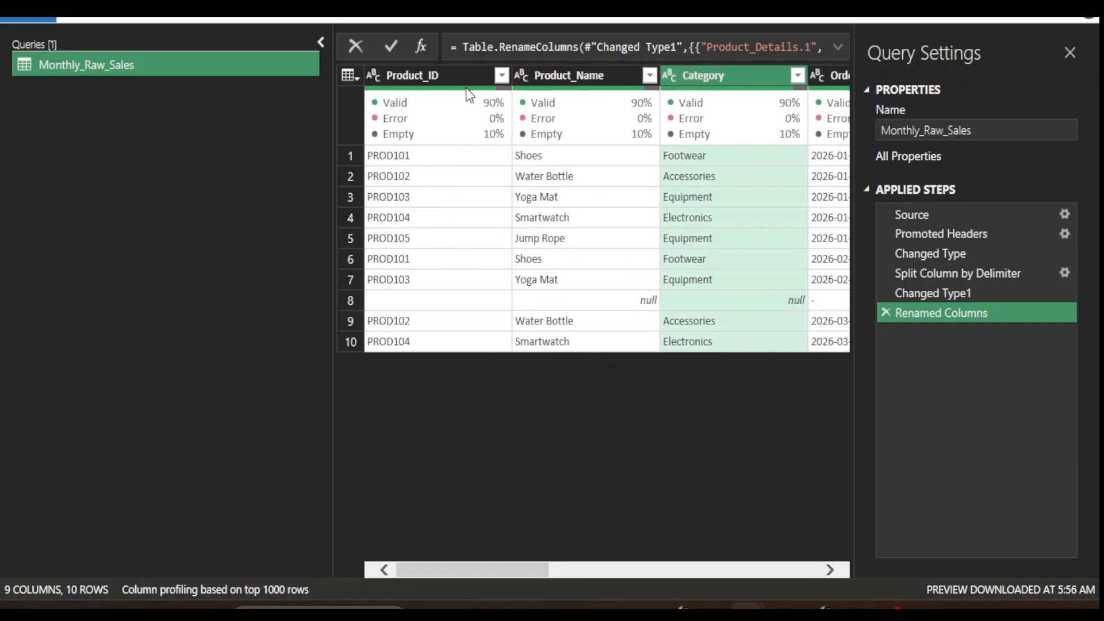
Change the data type of the Order Date column from text to Date
mouse_move(460, 114)
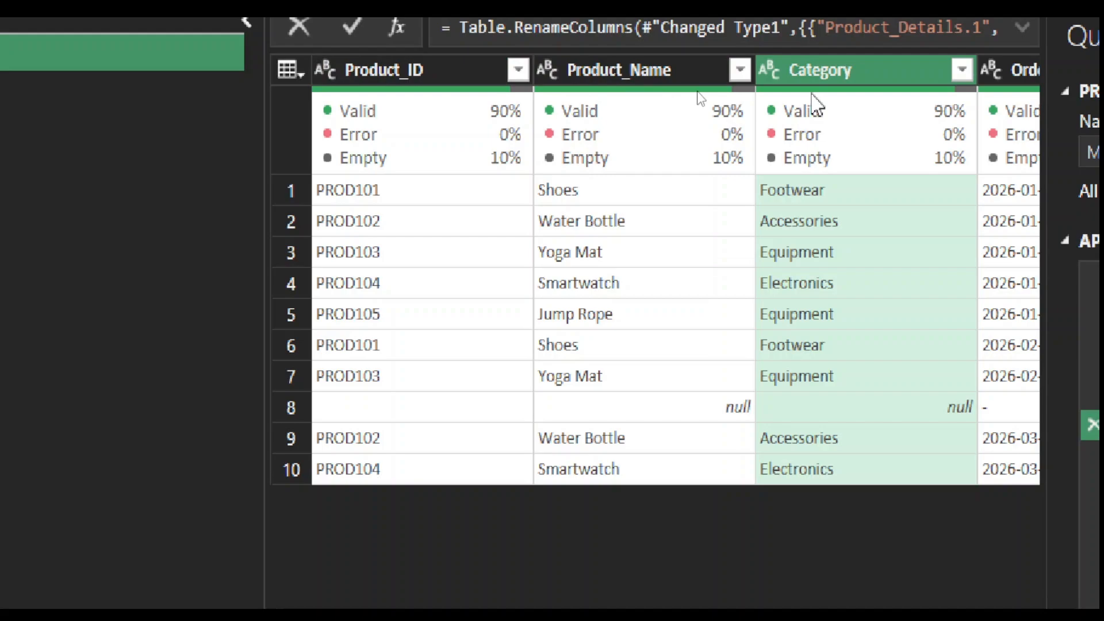
mouse_move(817, 111)
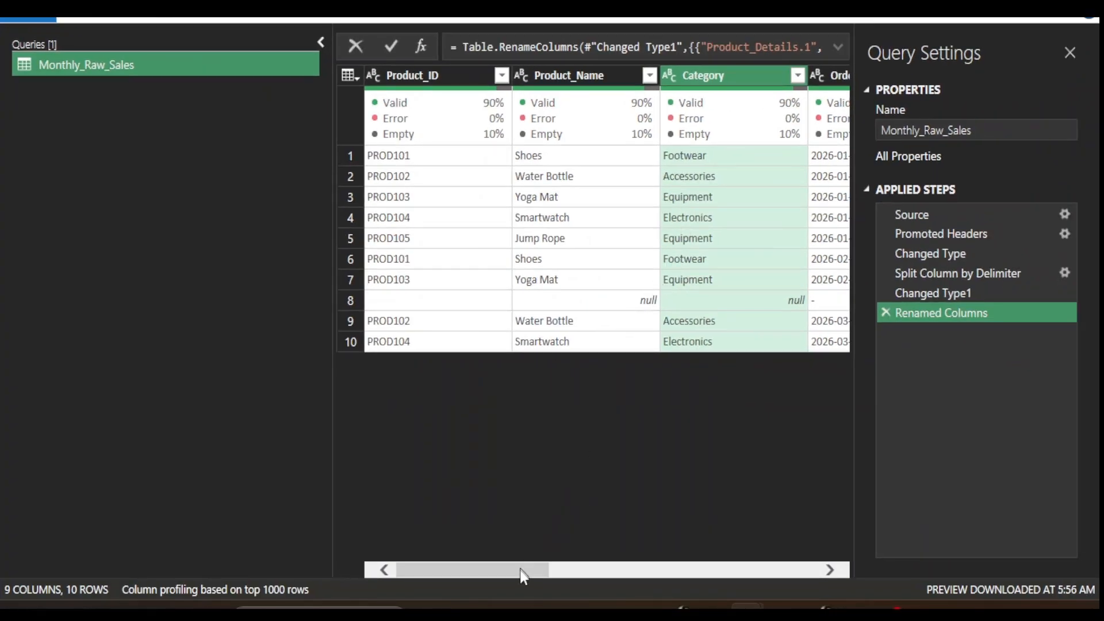
left_click_drag(519, 570, 588, 575)
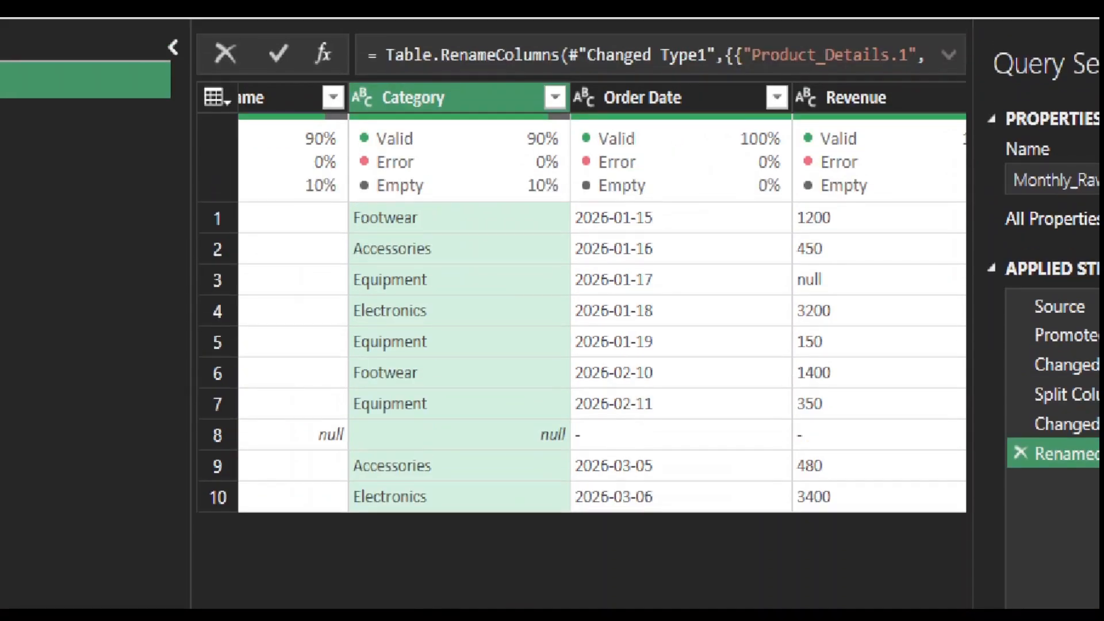
left_click(661, 99)
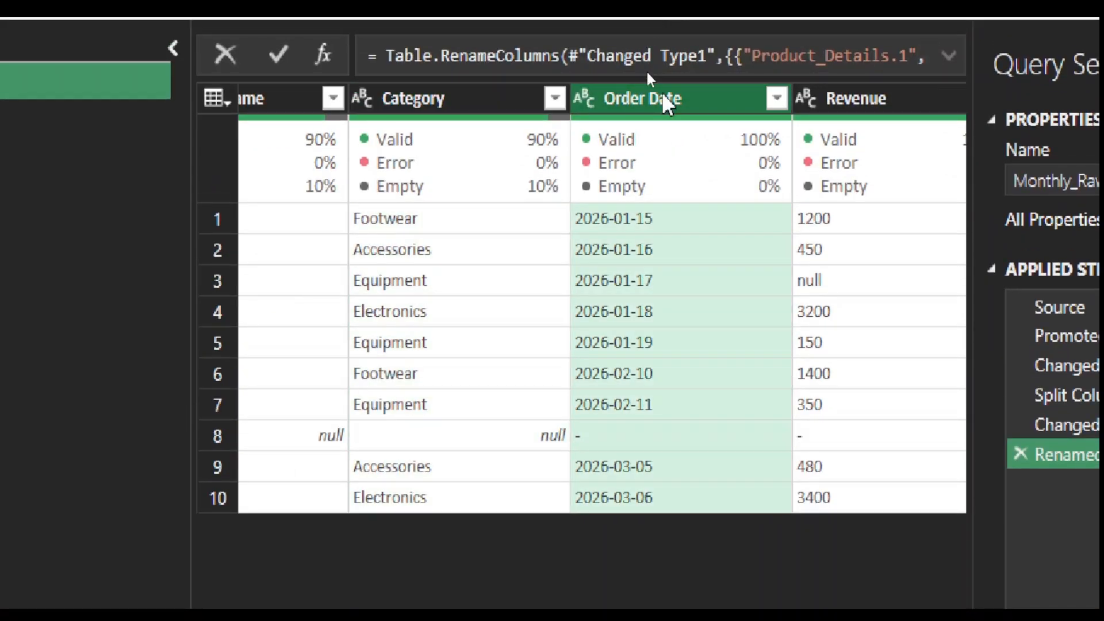
mouse_move(646, 175)
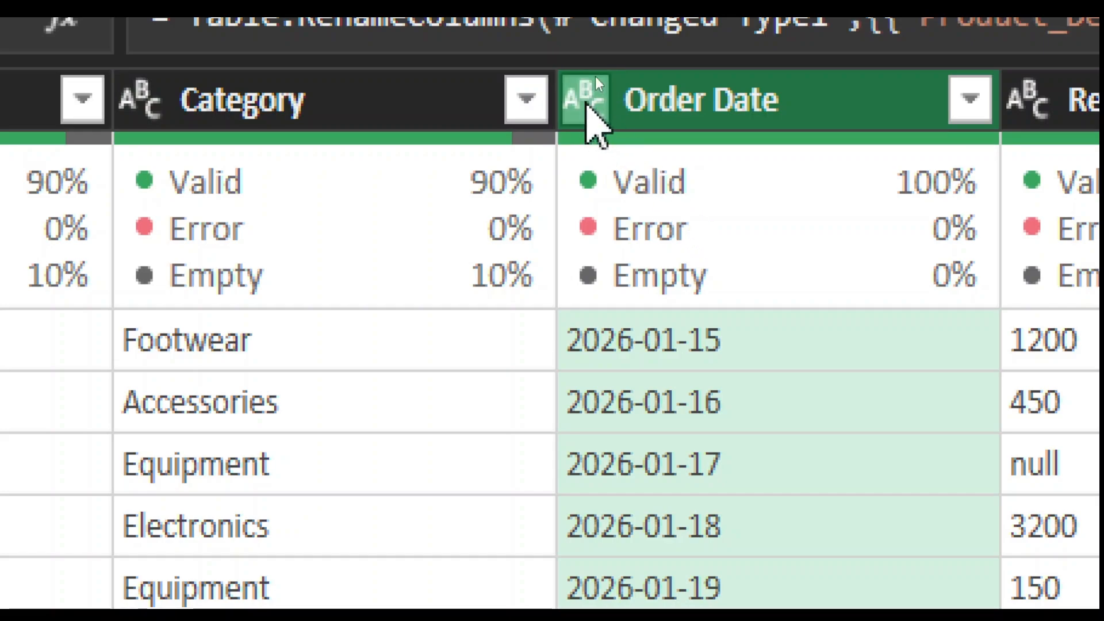
left_click(586, 105)
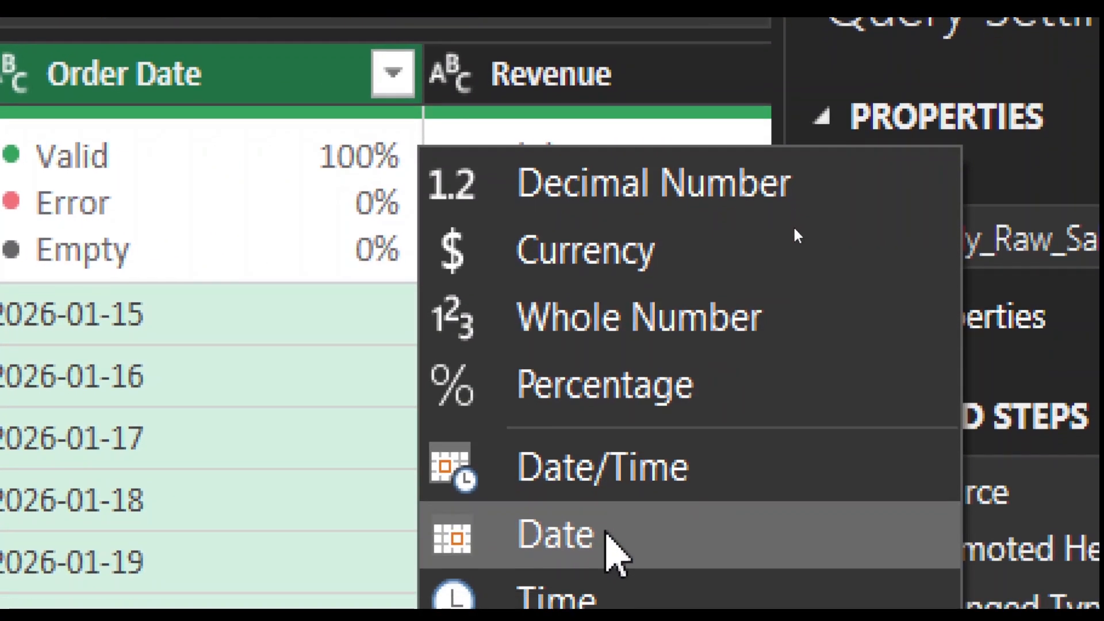
left_click(605, 559)
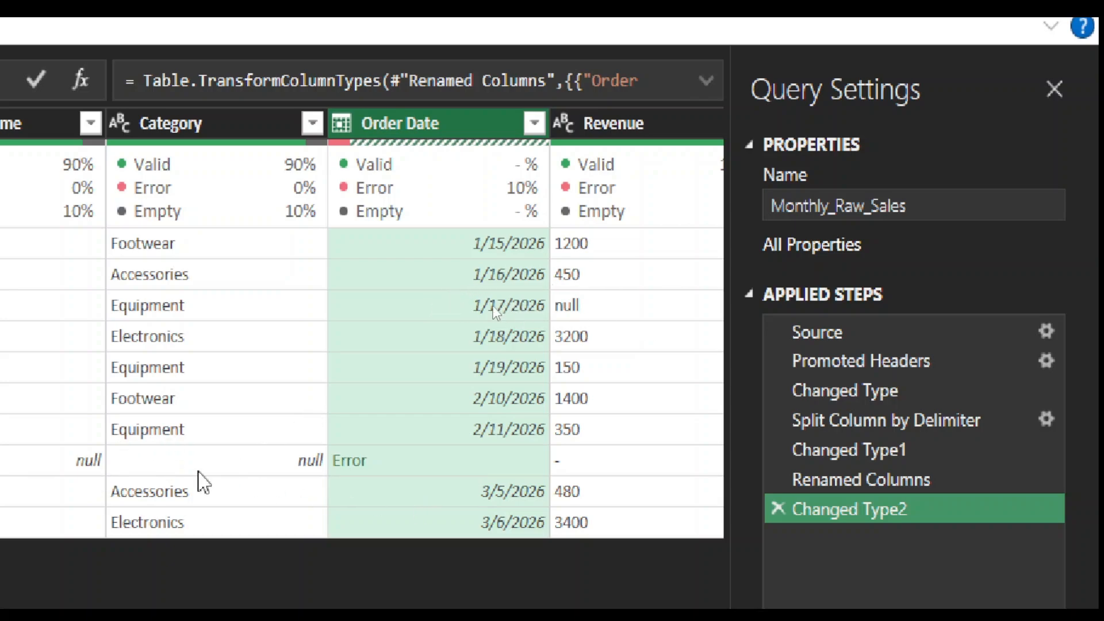
Filter the Revenue column to exclude the rows containing "-" and "null"
left_click(150, 472)
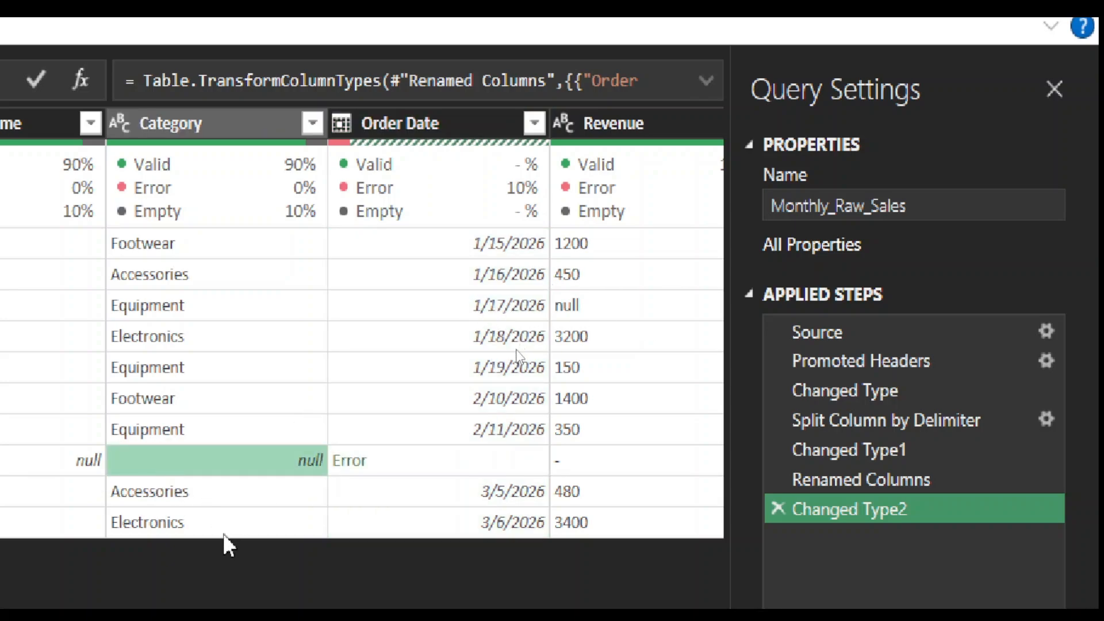
left_click(615, 459)
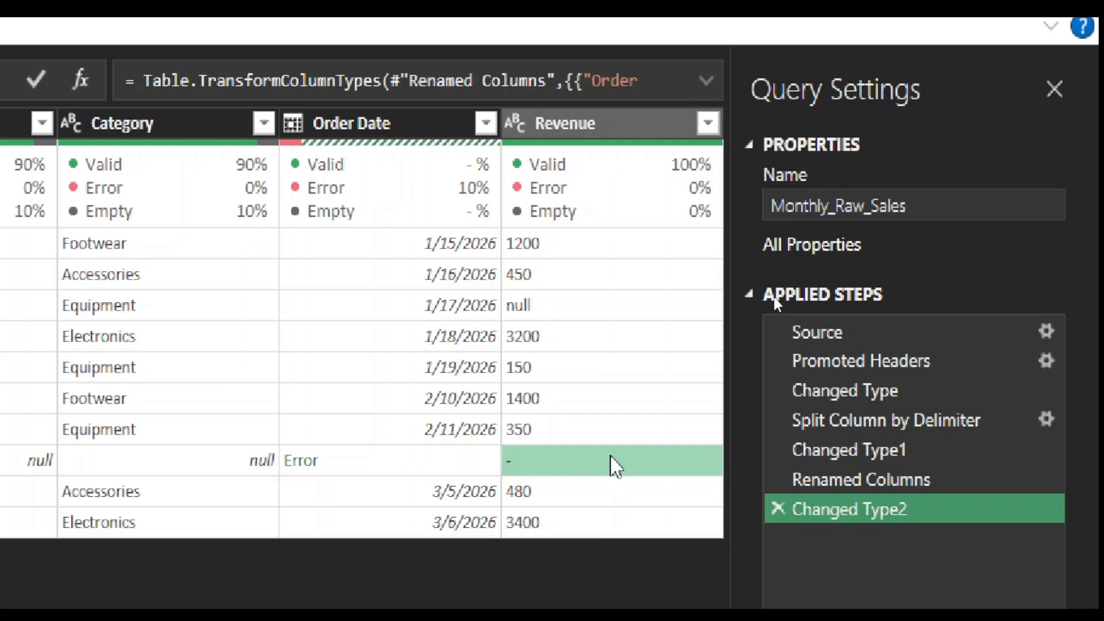
left_click(590, 313)
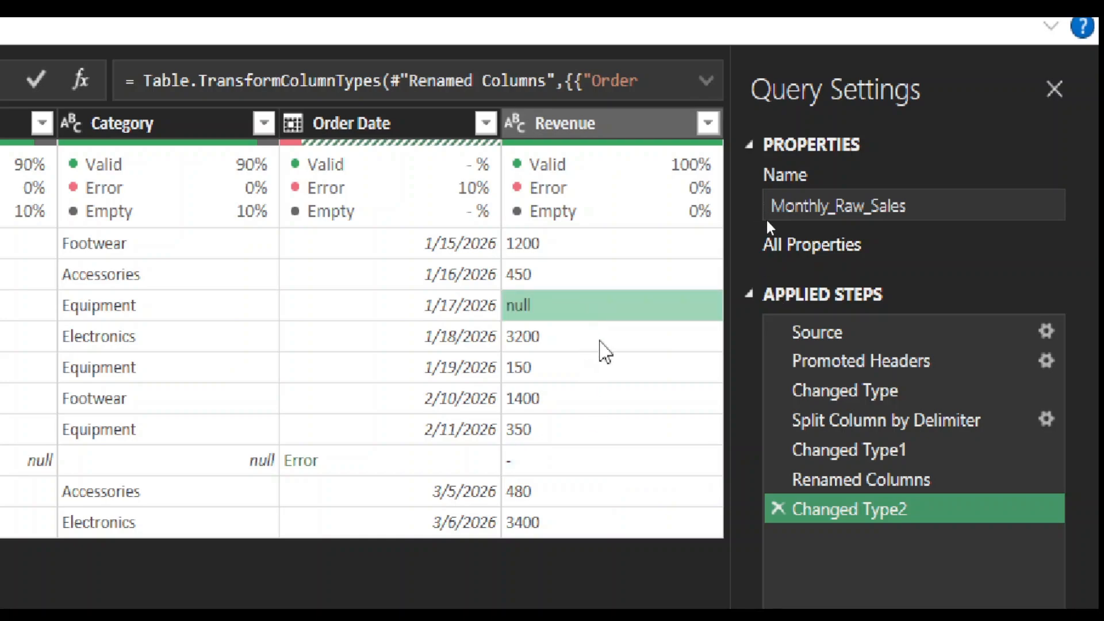
left_click(557, 471)
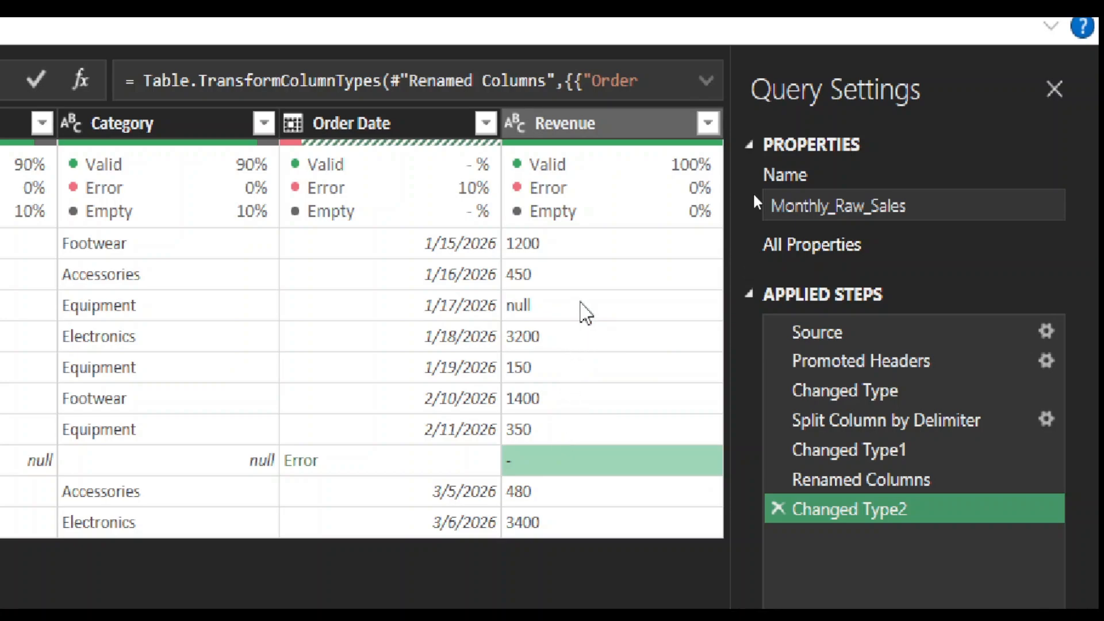
left_click(584, 307)
left_click(616, 126)
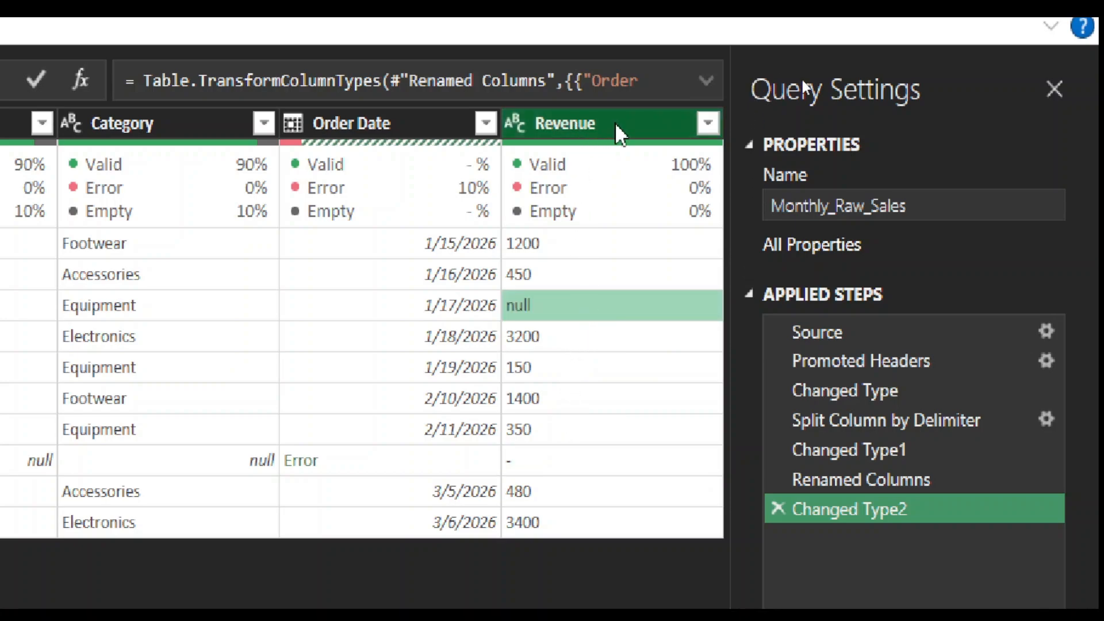
left_click(707, 123)
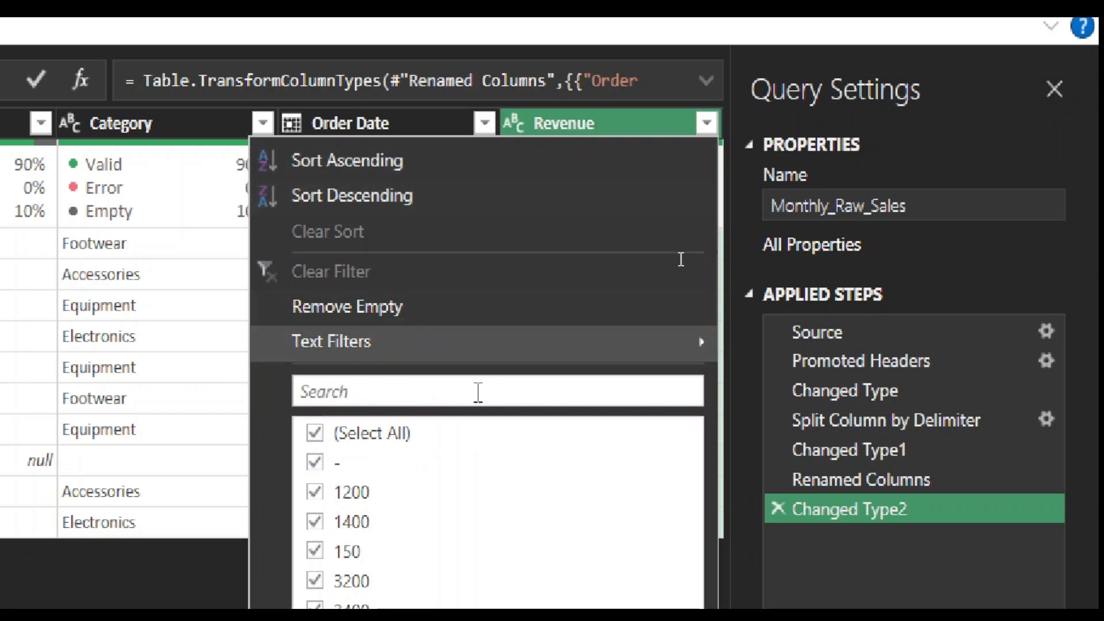
left_click(315, 462)
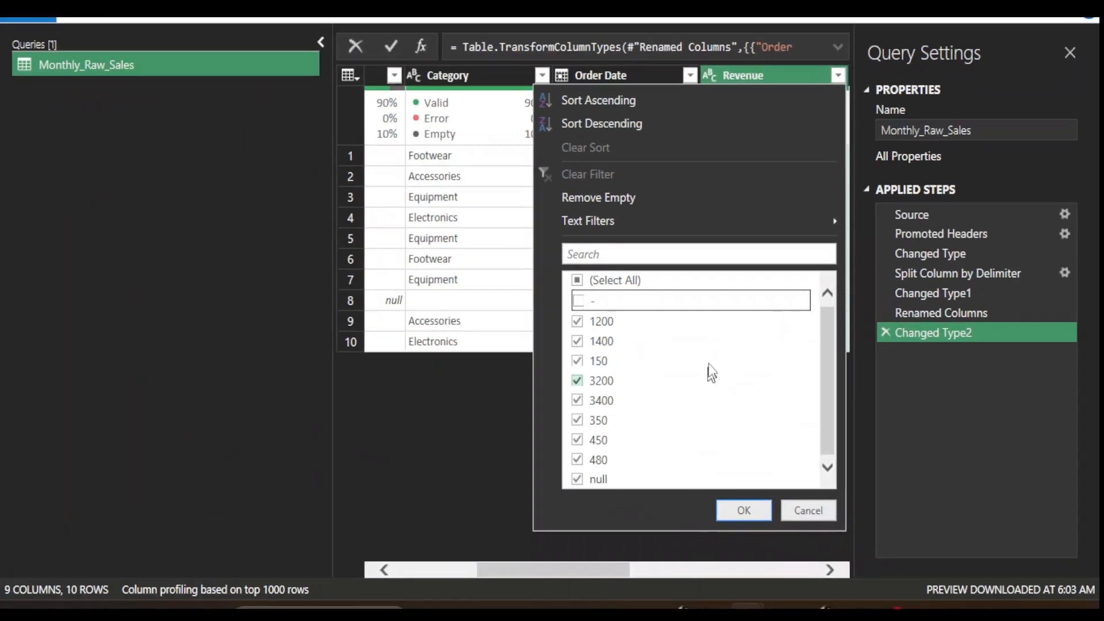
left_click(585, 479)
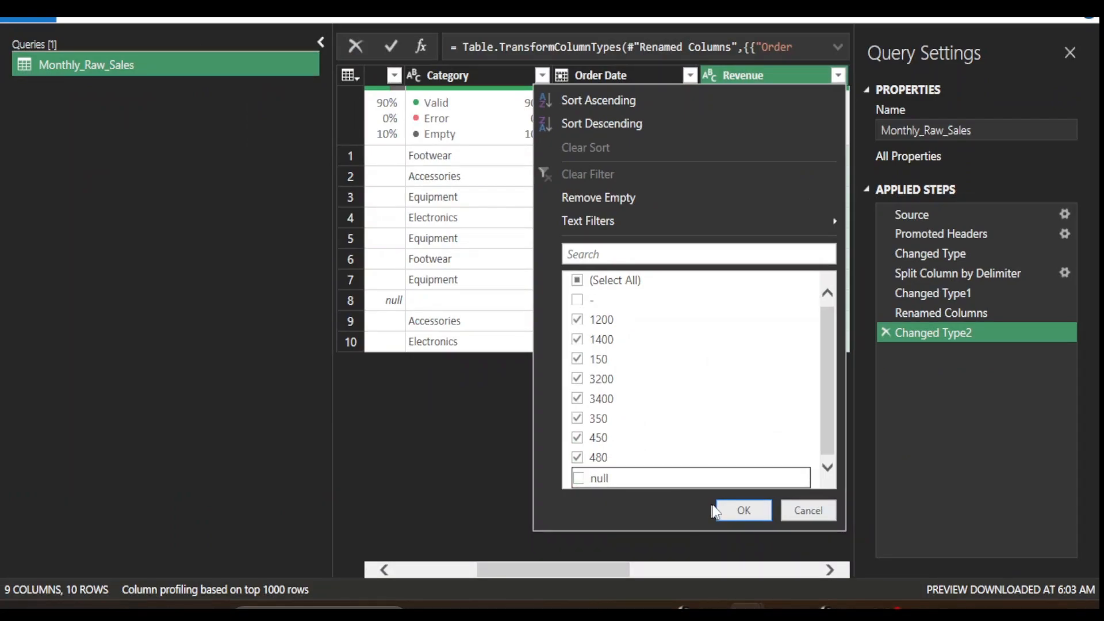
left_click(728, 510)
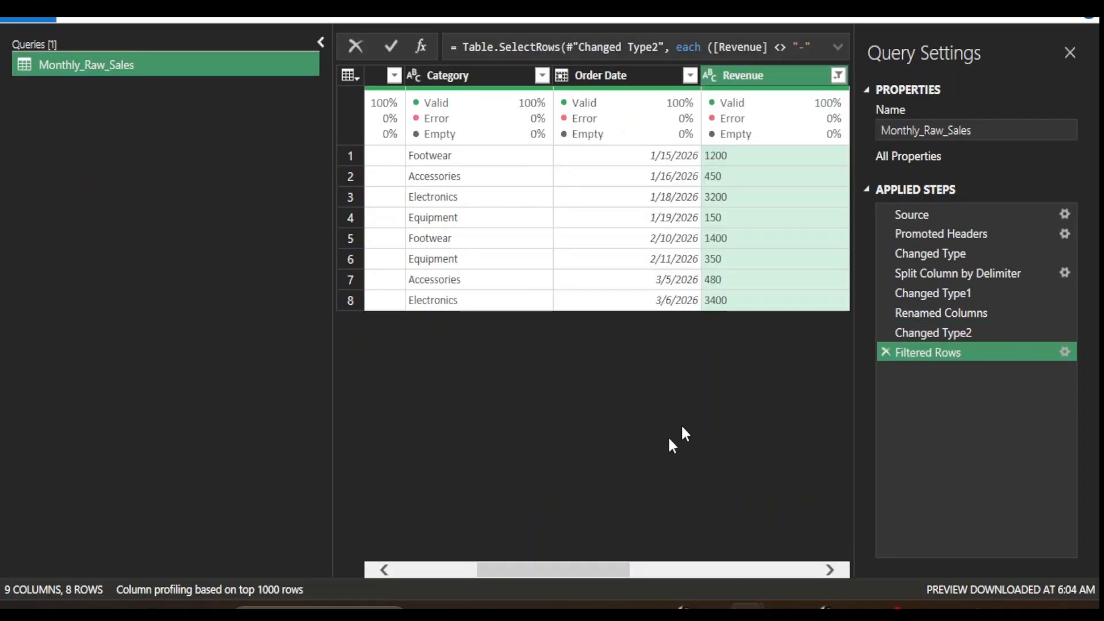
Examine the separate monthly sales columns, February, March and April, to see how the wide table is laid out
left_click_drag(567, 565, 771, 579)
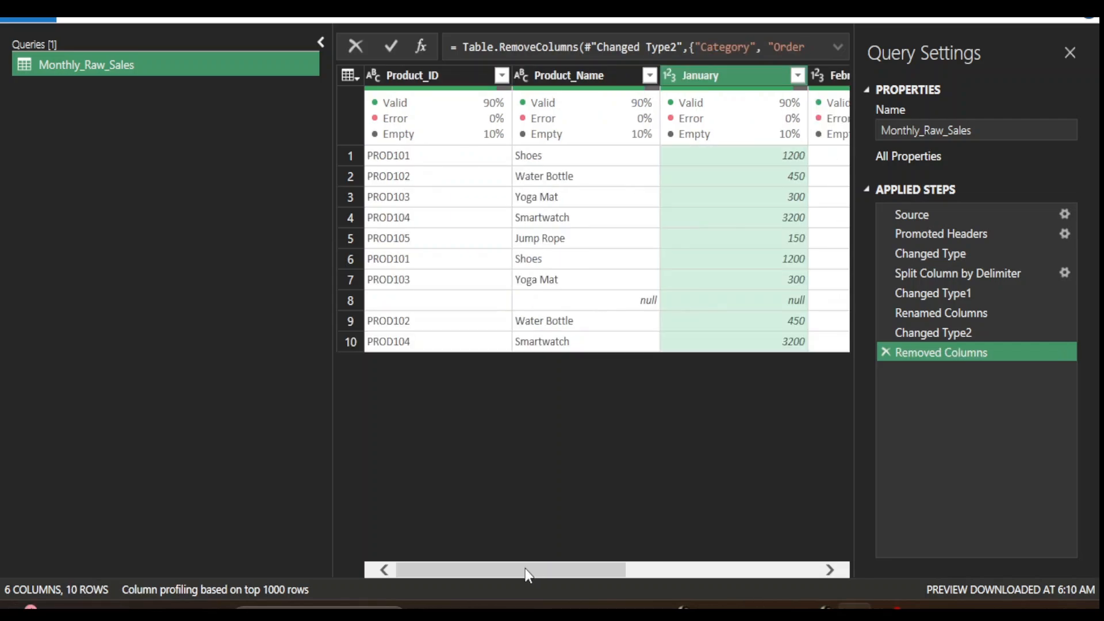
left_click_drag(526, 568, 624, 569)
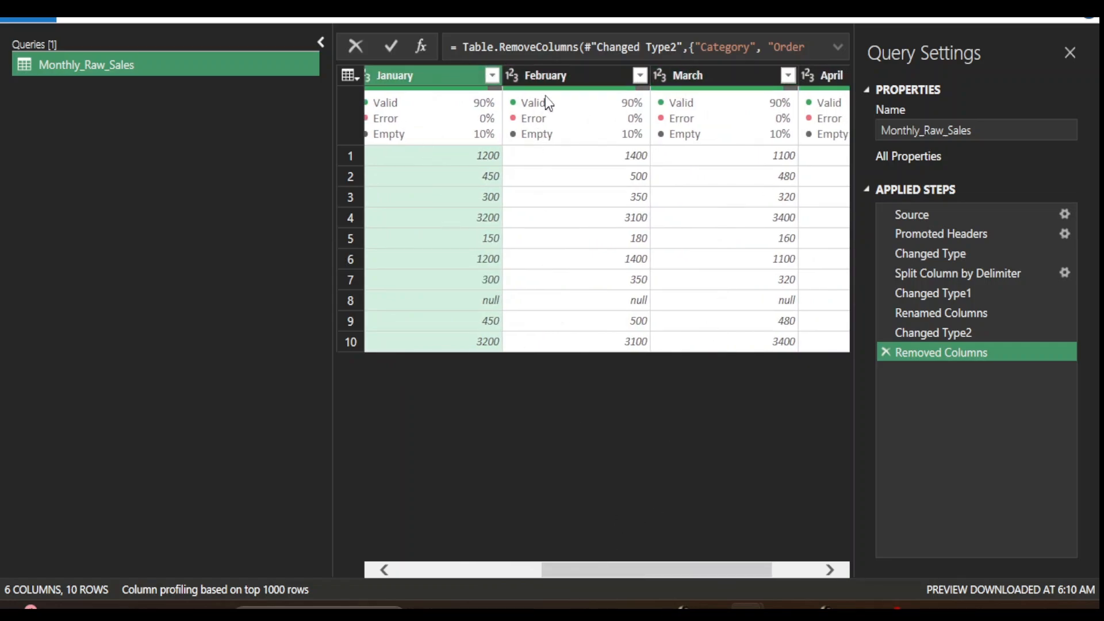
left_click(560, 76)
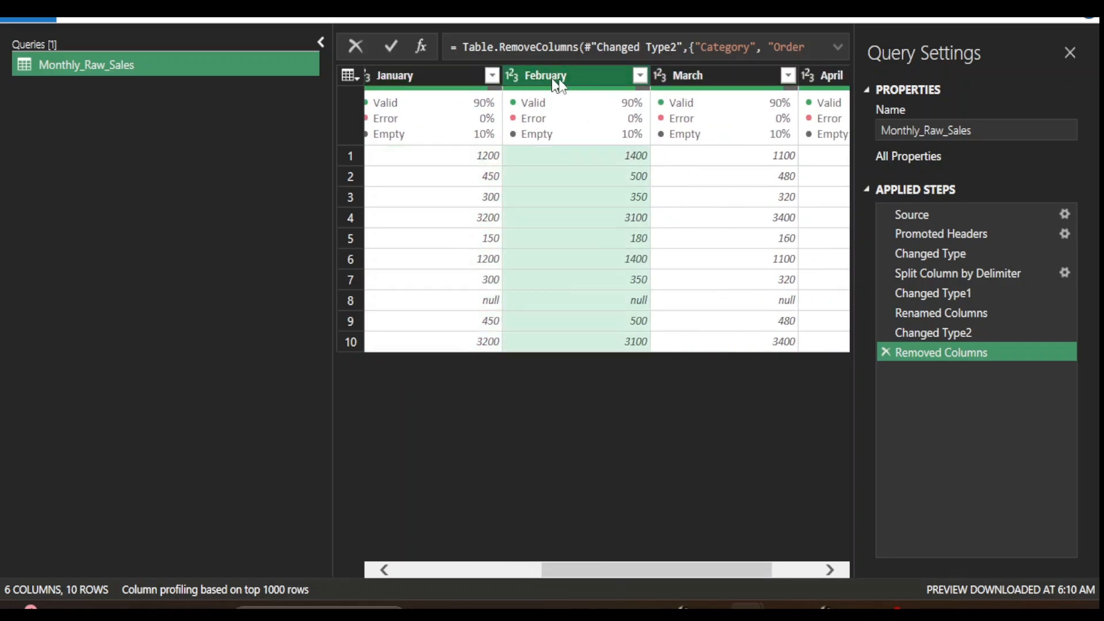
left_click(699, 78)
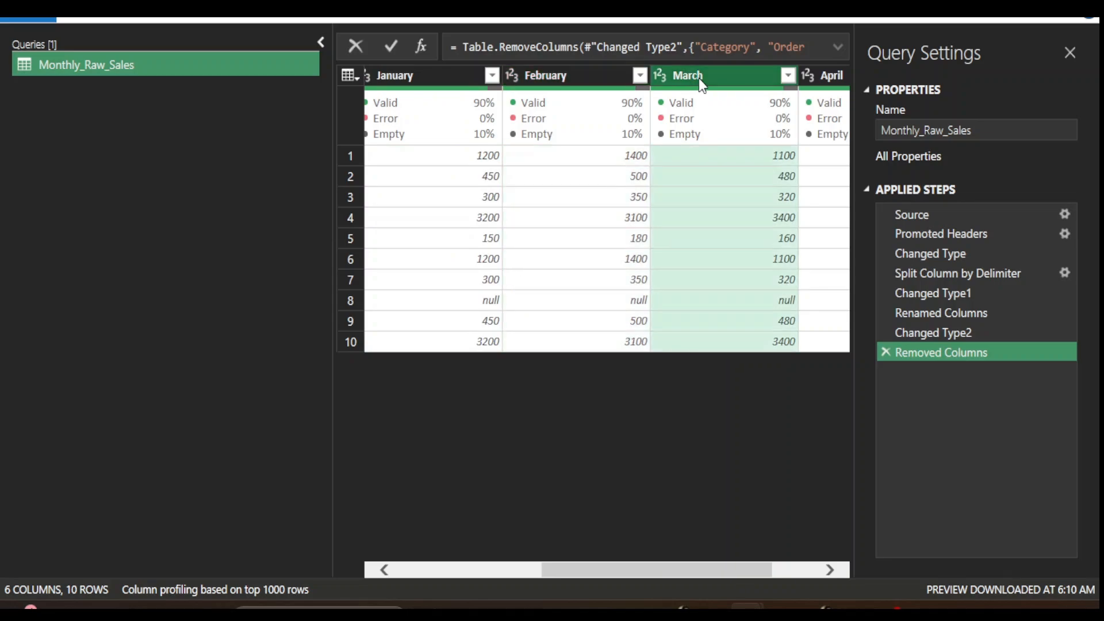
left_click(818, 74)
left_click(470, 82)
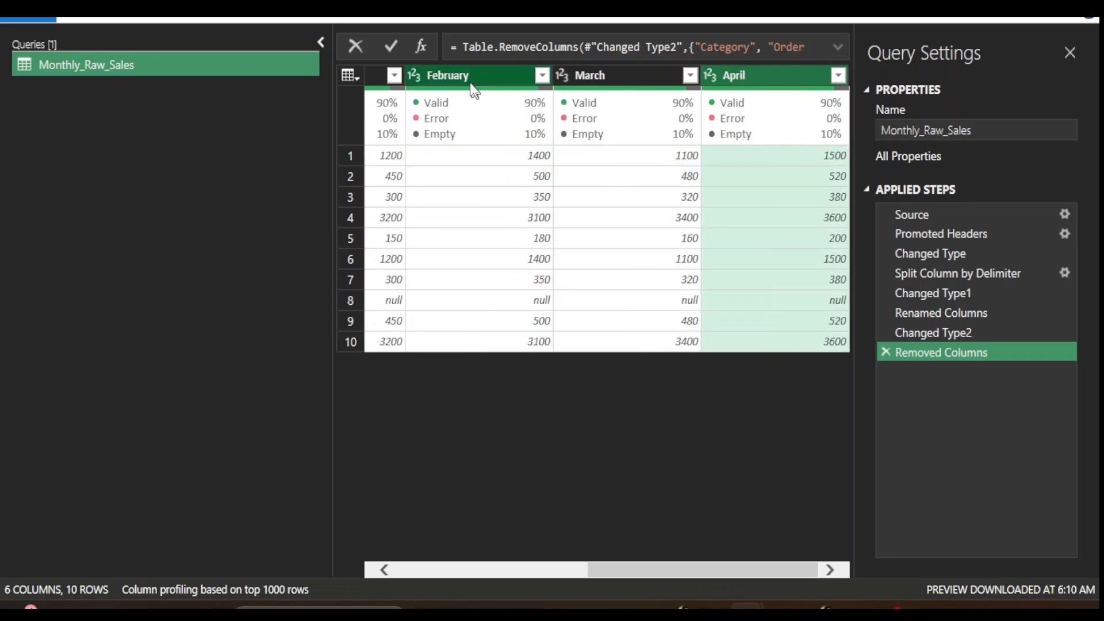
left_click(604, 81)
left_click(748, 82)
left_click(457, 78)
left_click(590, 75)
left_click(734, 86)
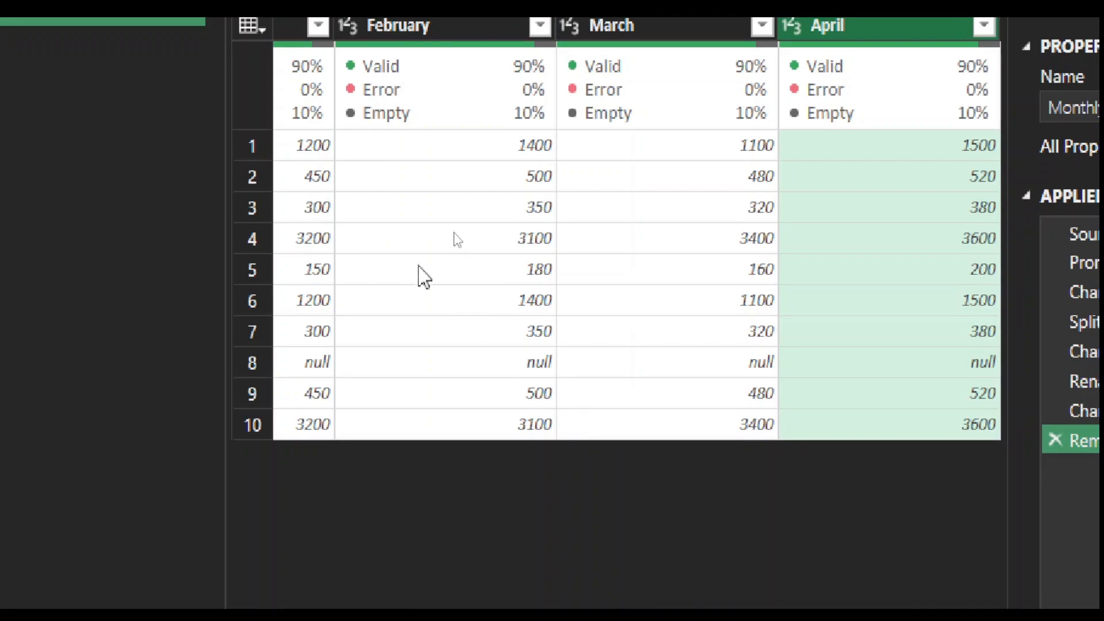
left_click(406, 31)
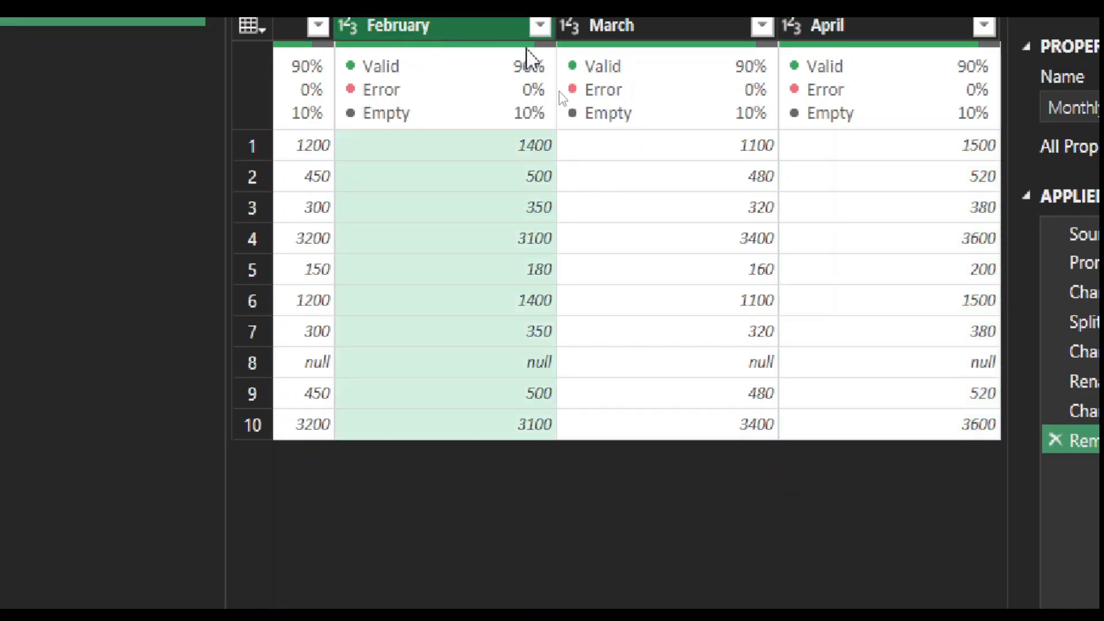
left_click(670, 28)
left_click(831, 29)
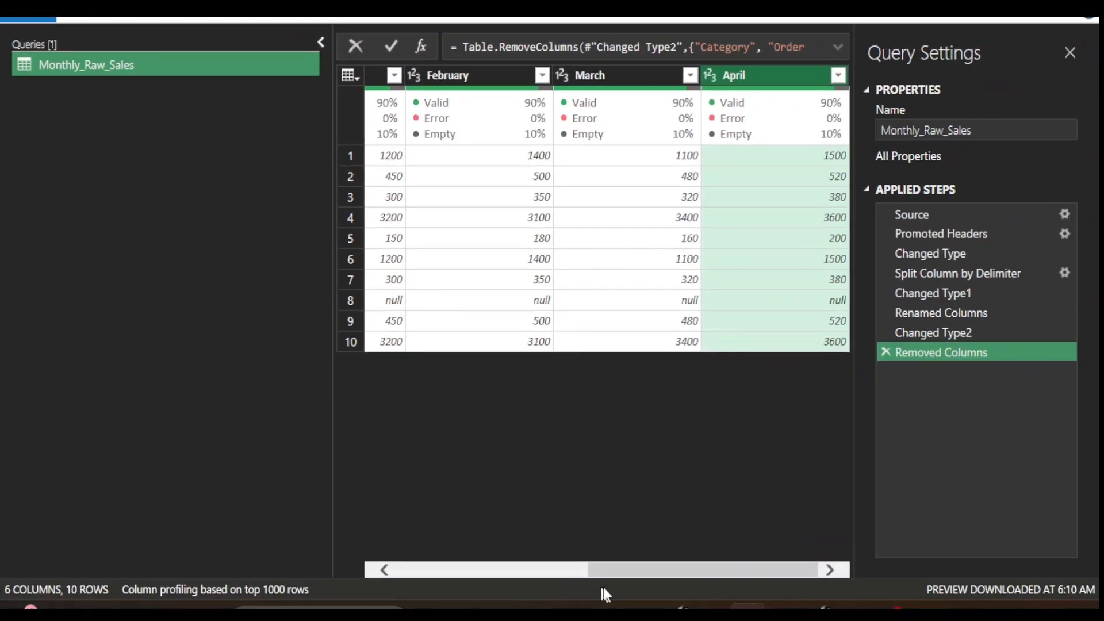
Unpivot all columns other than Product_ID and Product_Name, turning the monthly columns into rows
left_click_drag(620, 571, 412, 568)
left_click(420, 77)
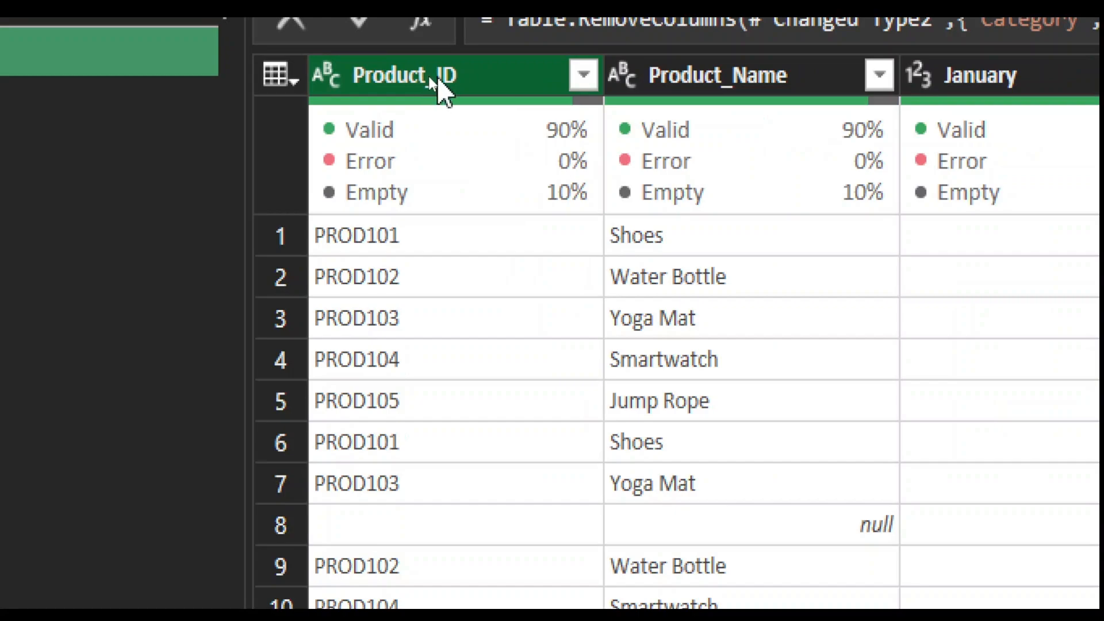
left_click(429, 76)
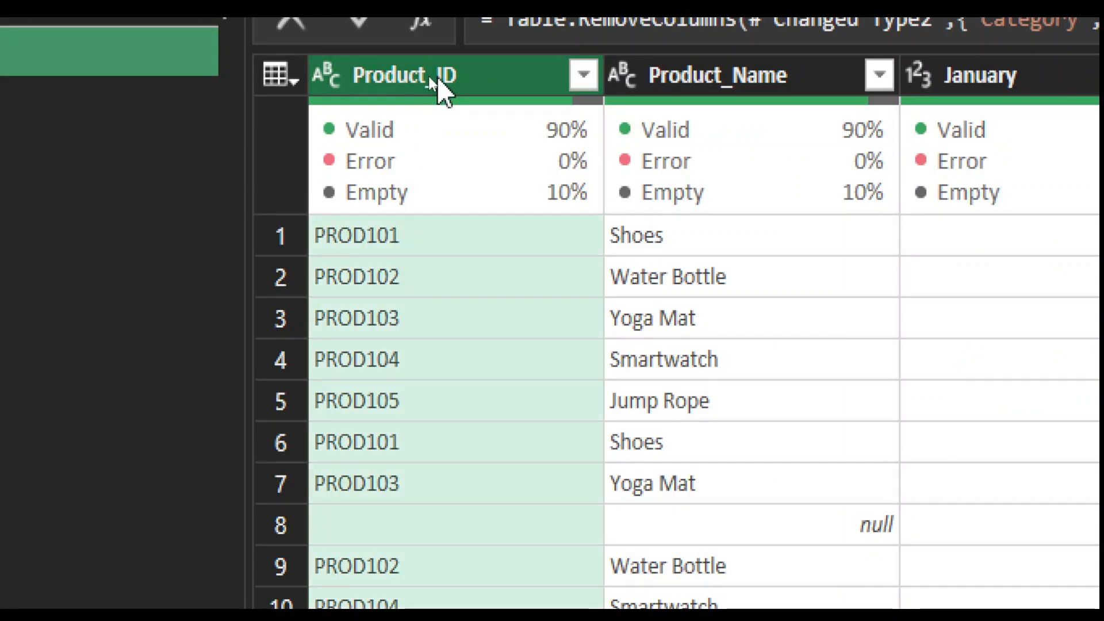
left_click(743, 73, "ctrl")
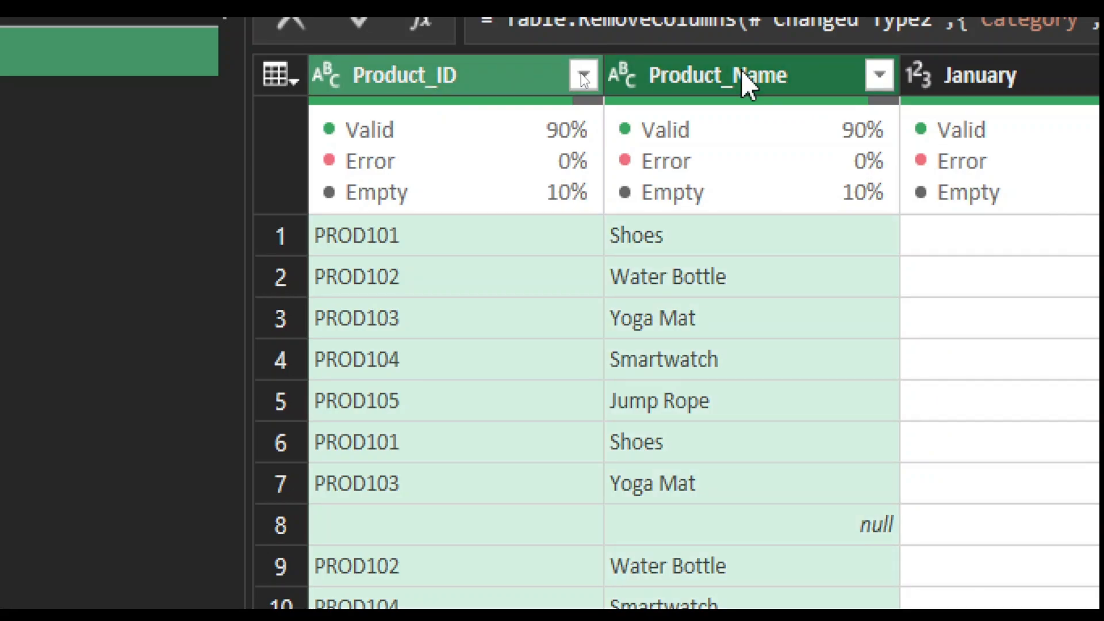
right_click(740, 70)
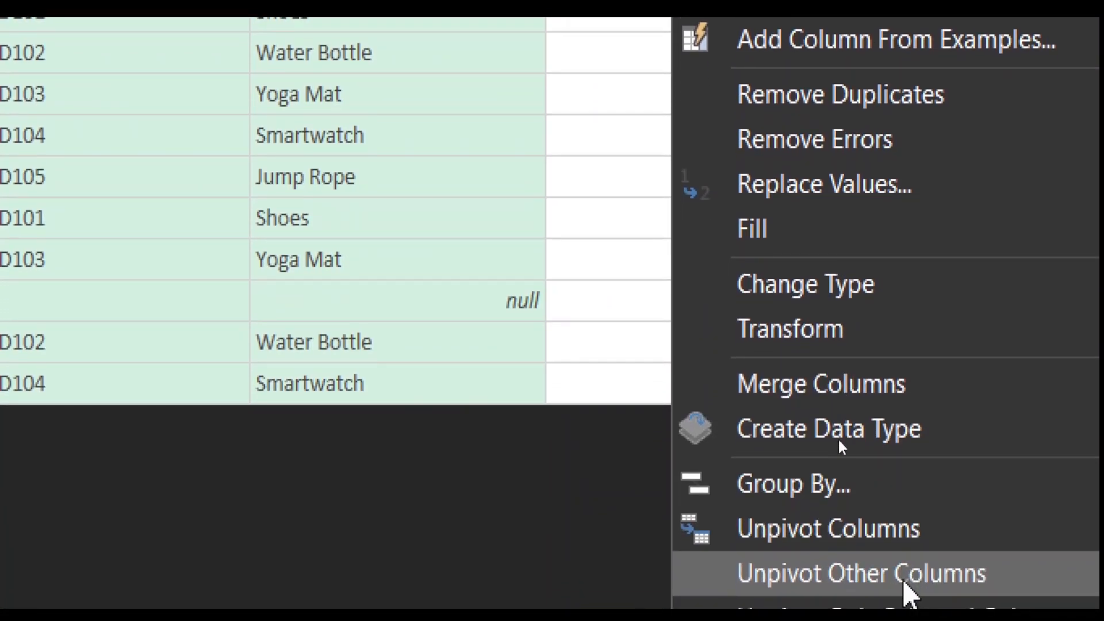
left_click(912, 582)
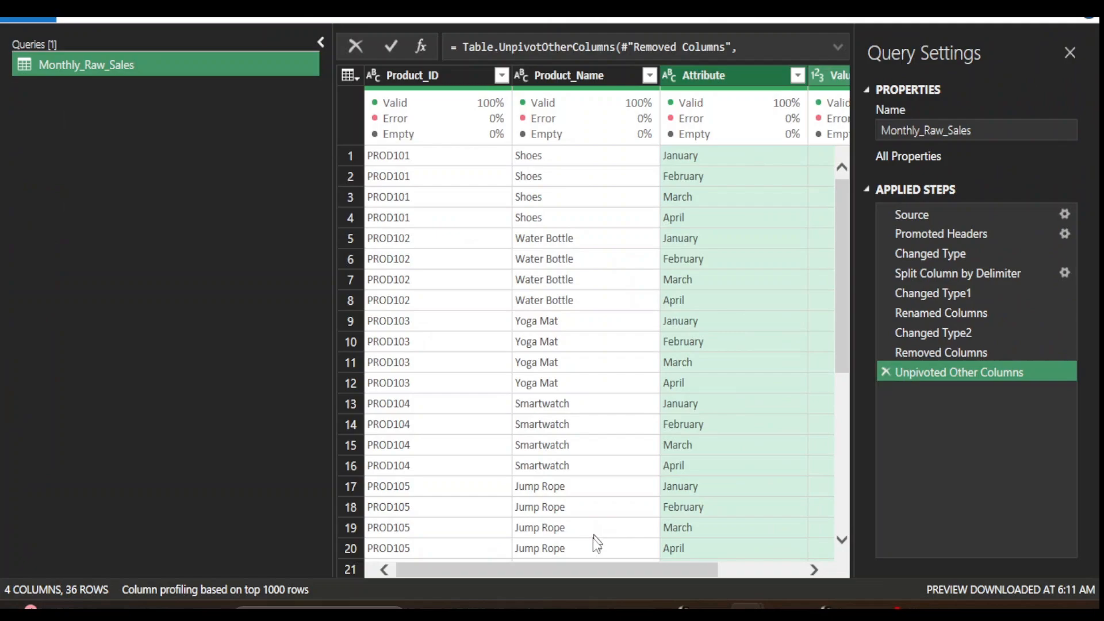
Rename the Attribute column, containing the month names, as Month
left_click_drag(599, 574, 709, 581)
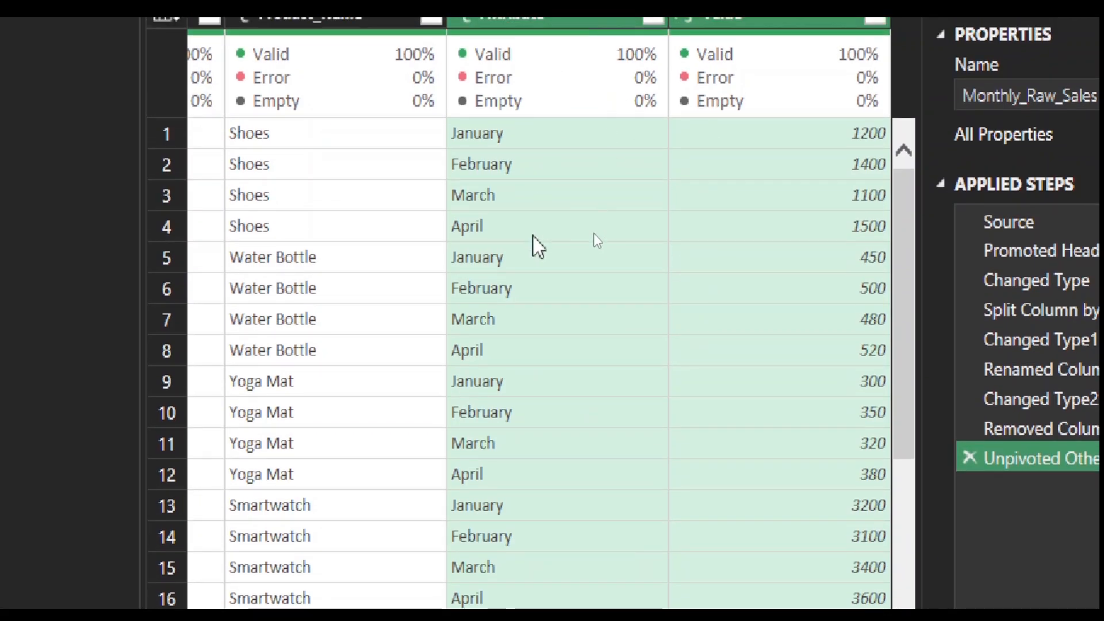
mouse_move(776, 95)
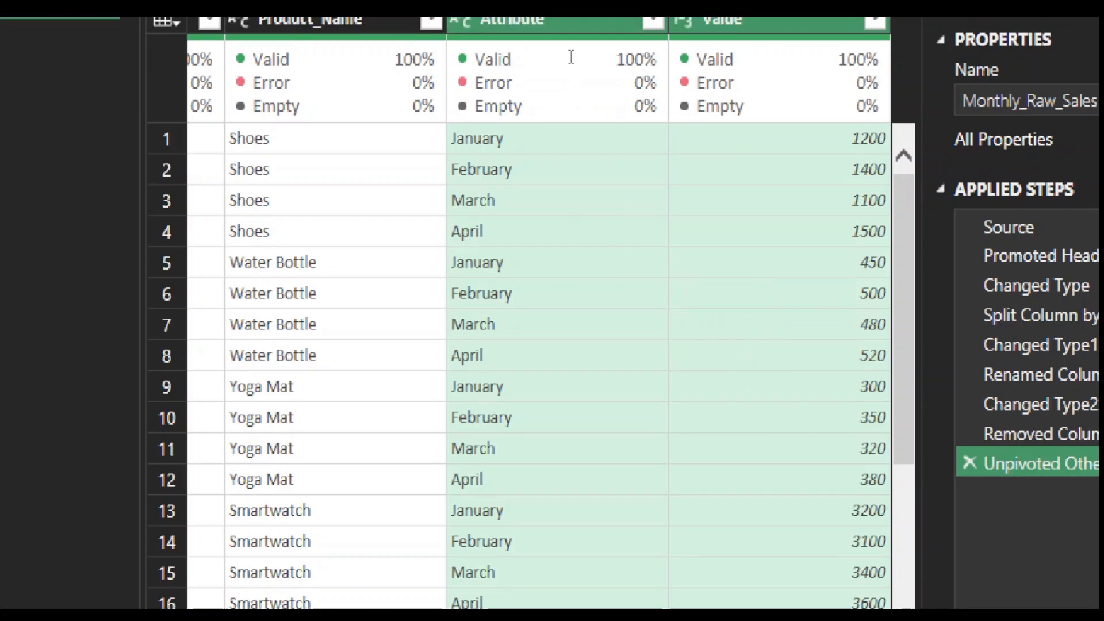
double_click(525, 25)
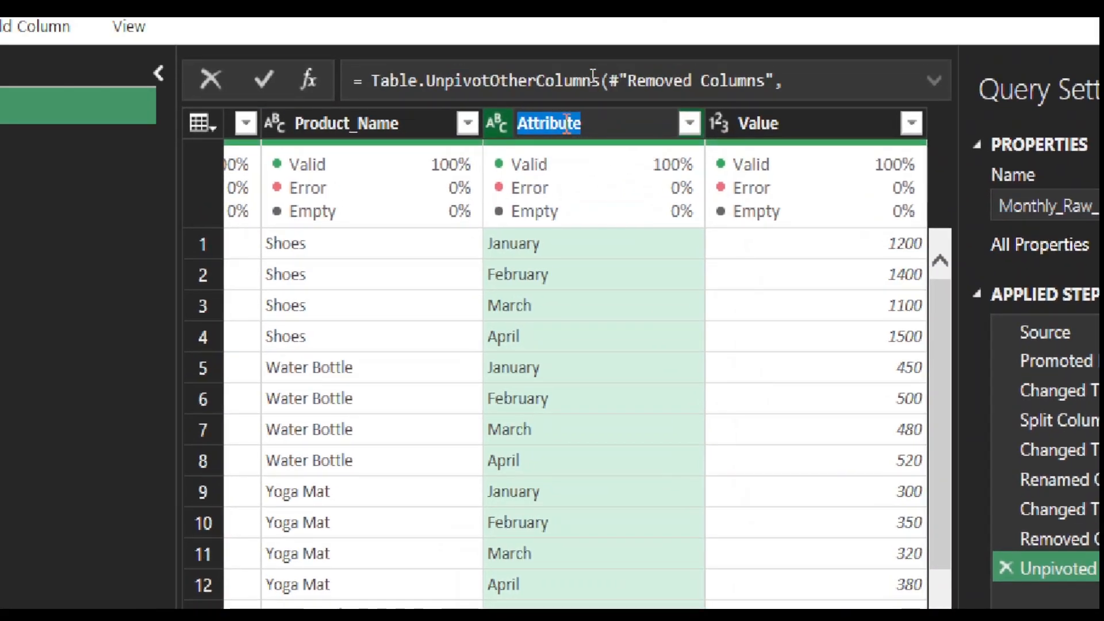
type("Moint")
key("BackSpace")
key("BackSpace")
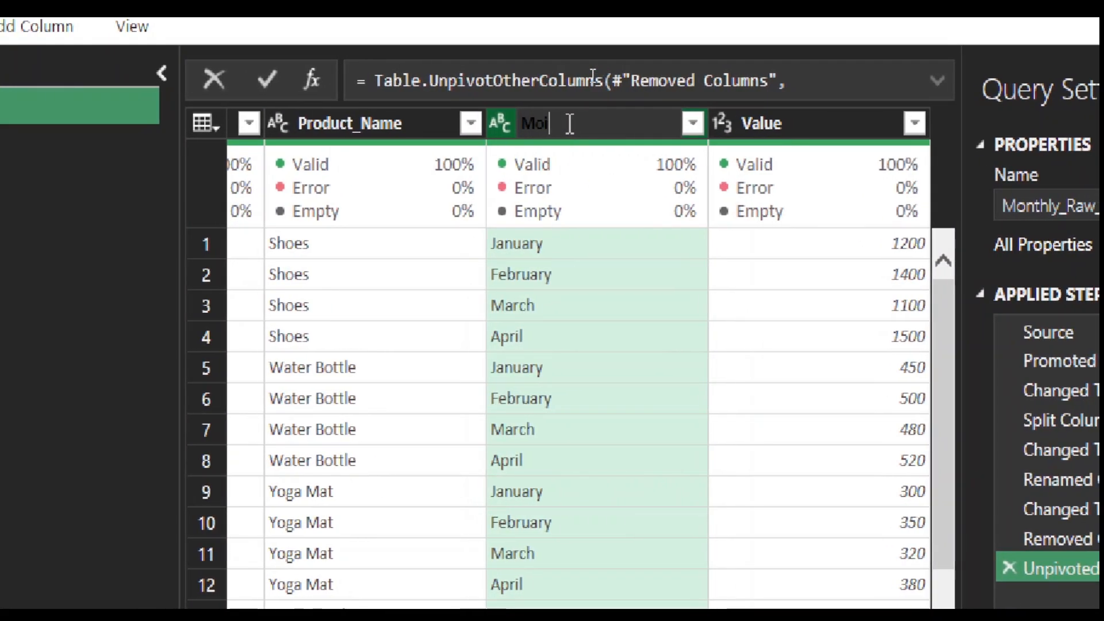
type("nth")
key("Return")
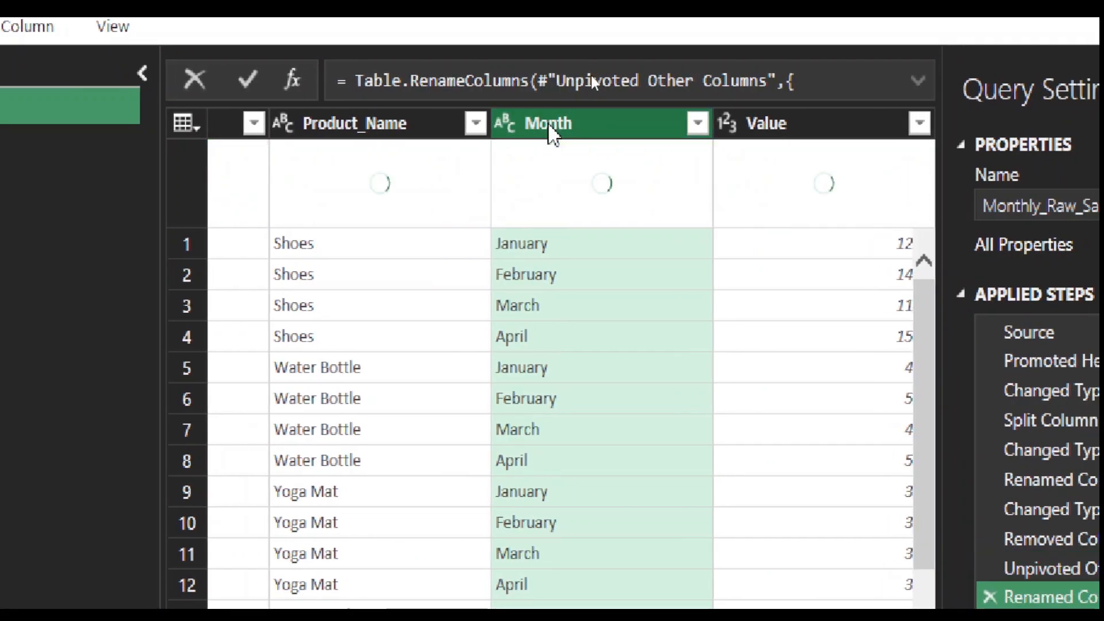
Rename the Value column, containing the monthly figures, as Sales
left_click(822, 125)
double_click(800, 126)
key("BackSpace")
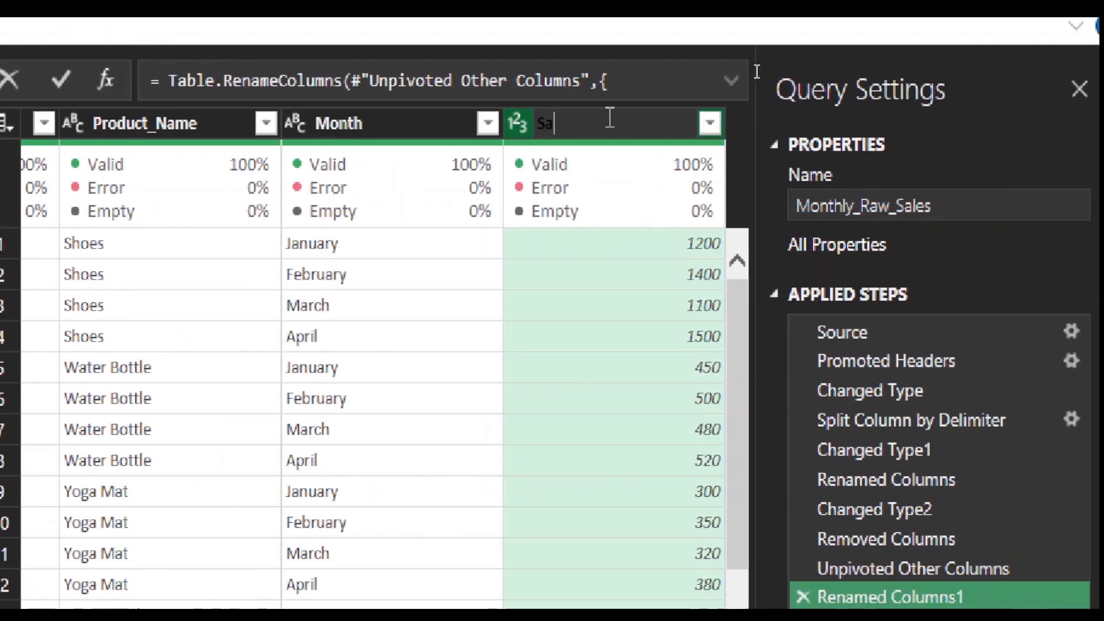
type("Sales")
key("Return")
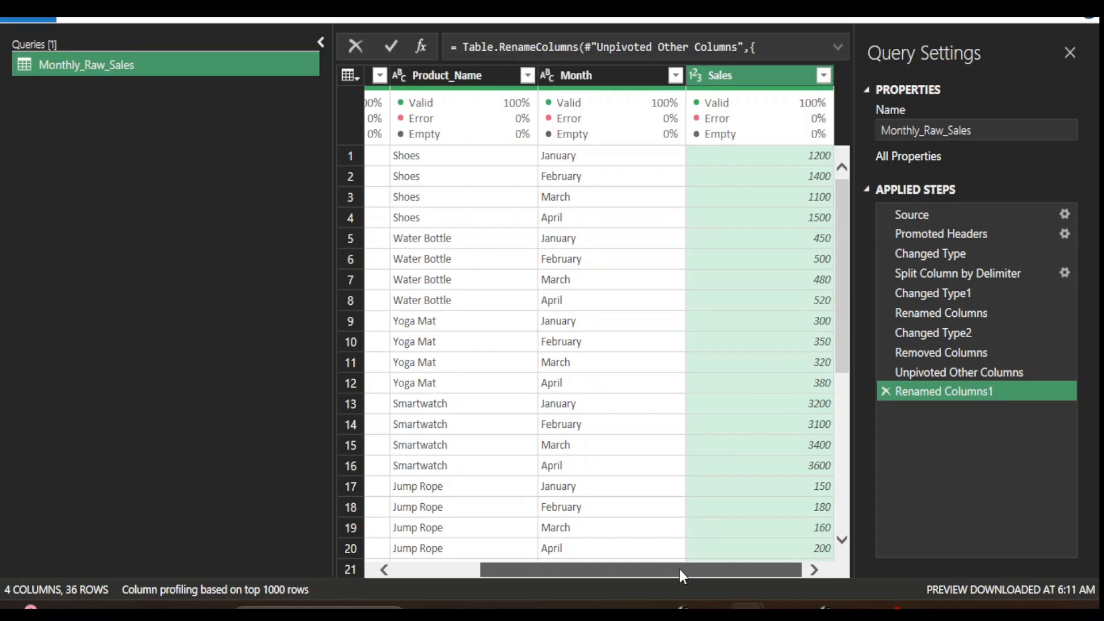
Close the query editor and load the Monthly_Raw_Sales query into the workbook as a Table on a new worksheet
left_click_drag(679, 569, 613, 573)
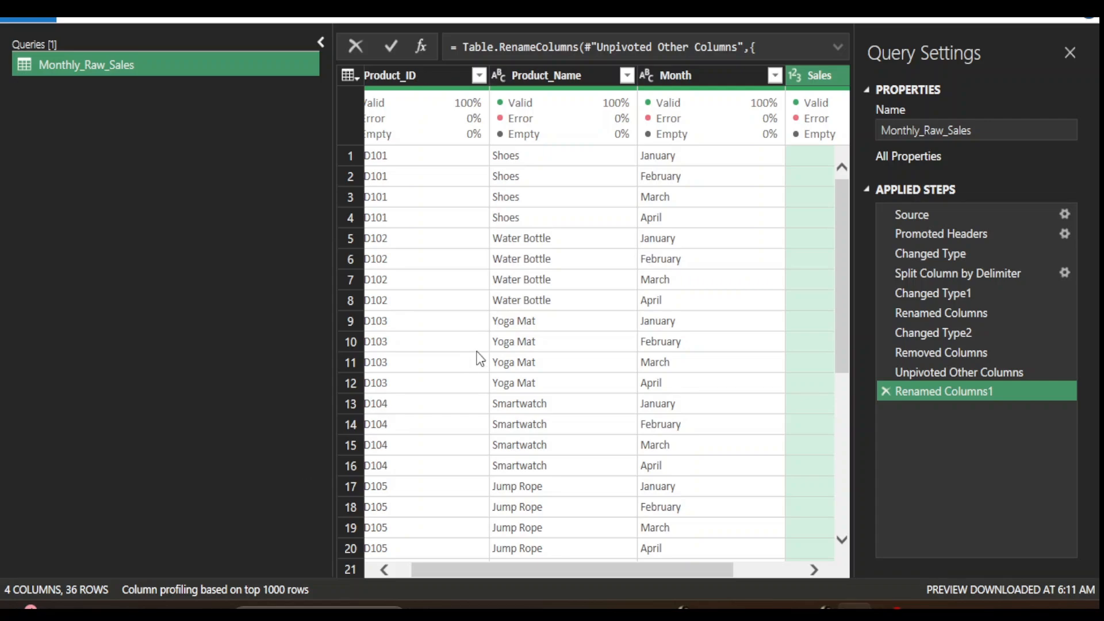
left_click_drag(619, 570, 586, 580)
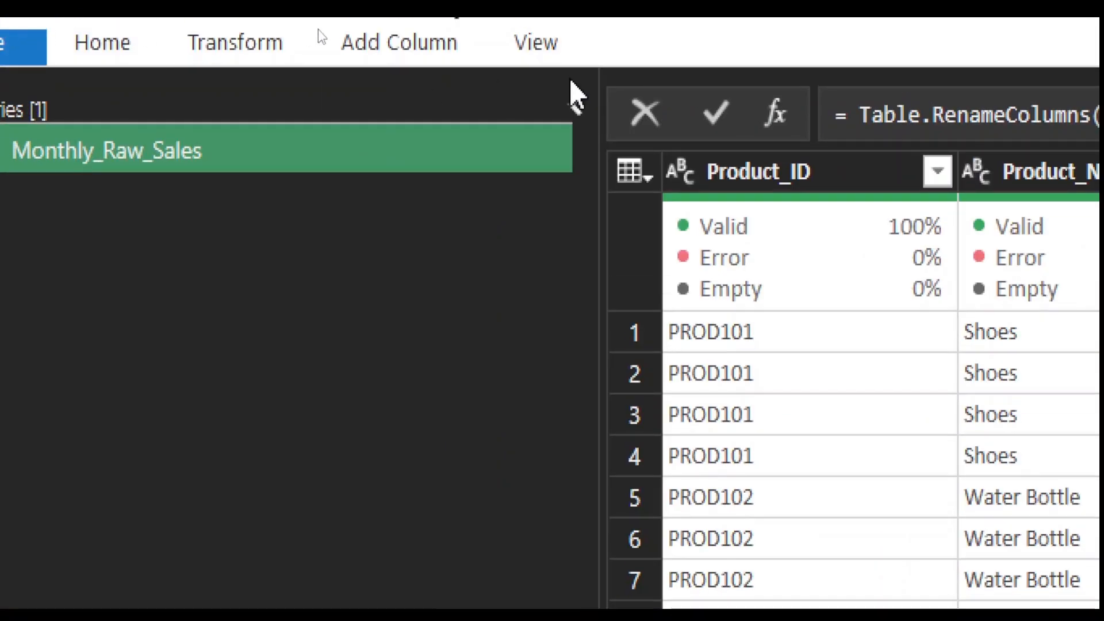
mouse_move(643, 137)
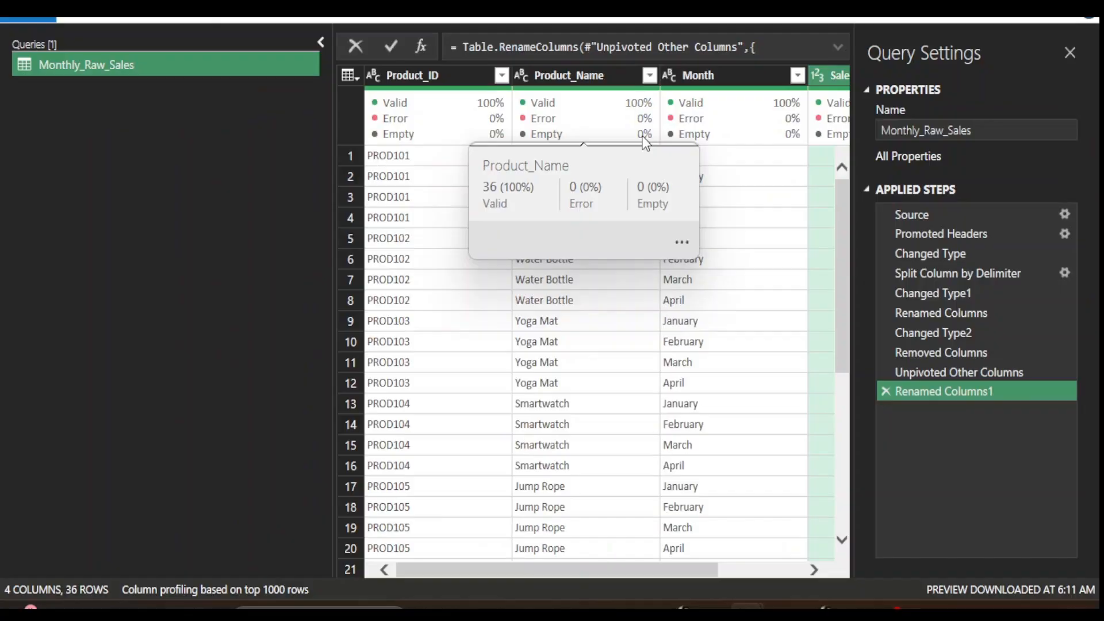
left_click(95, 21)
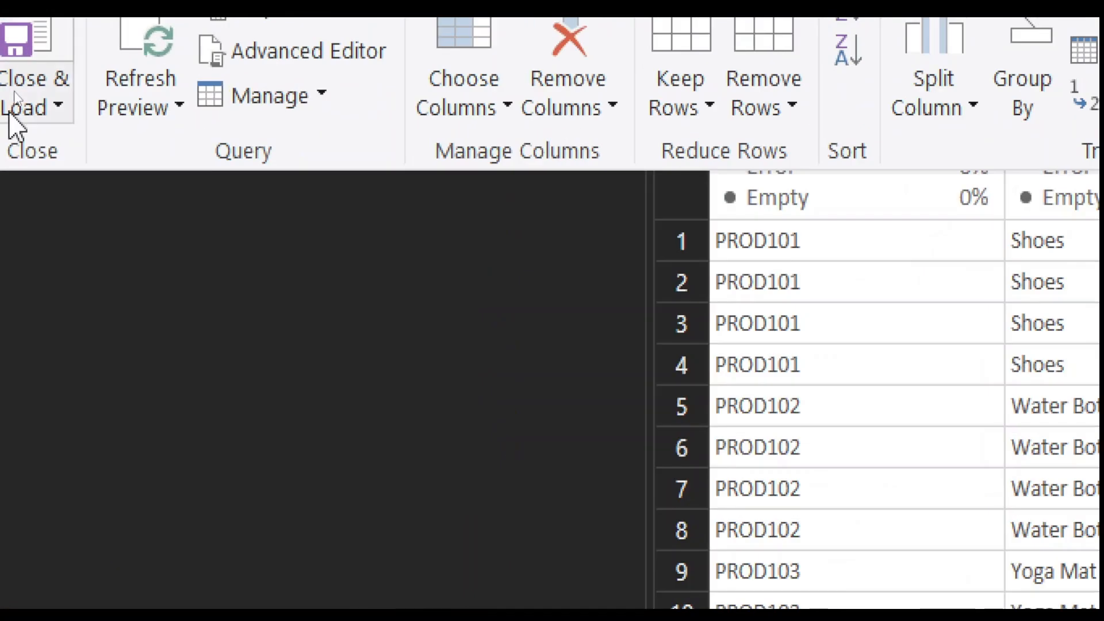
left_click(42, 115)
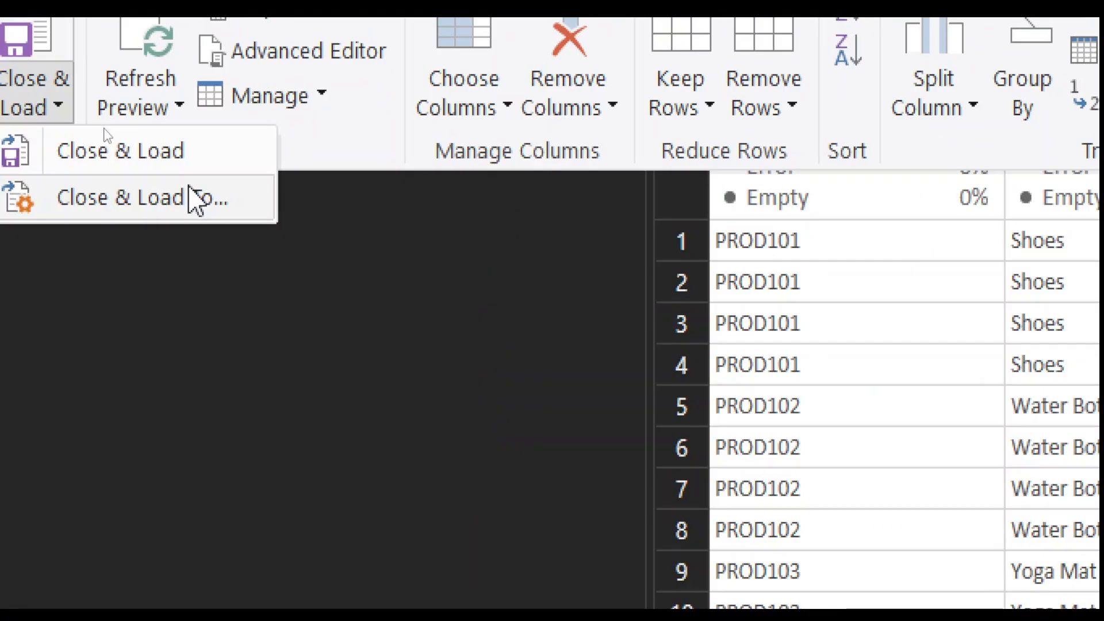
left_click(195, 202)
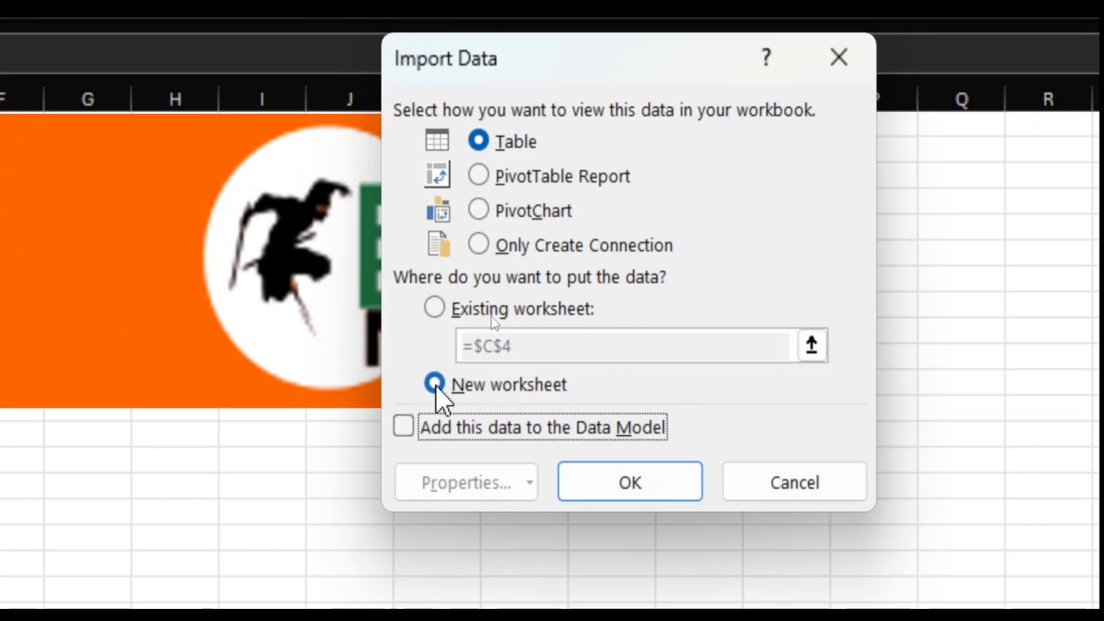
left_click(664, 502)
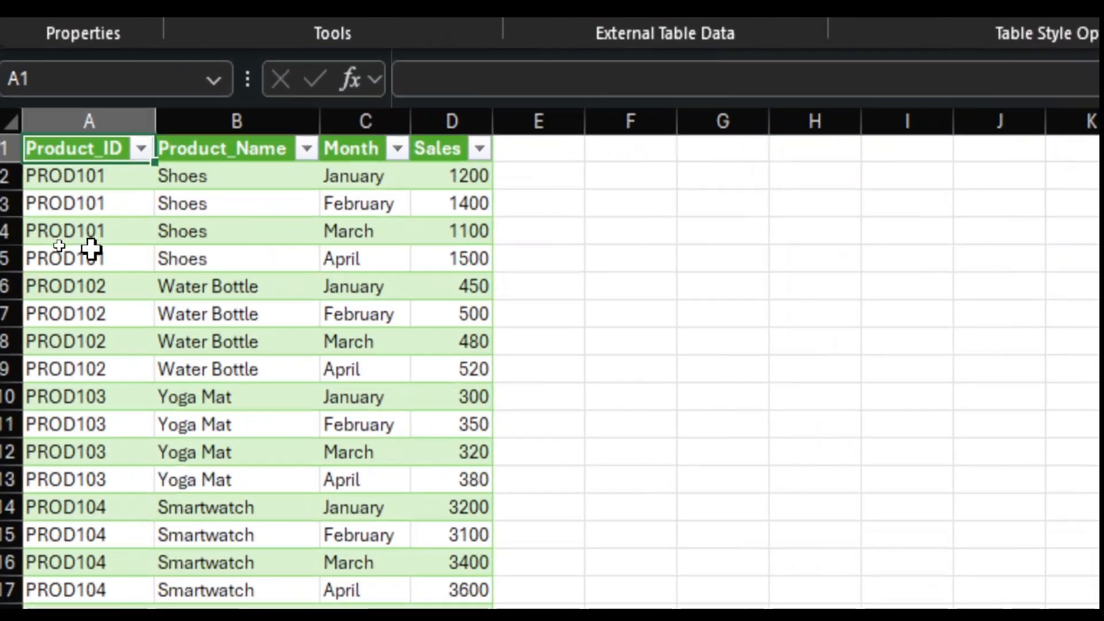
Examine the headers and rows of the loaded Monthly_Raw_Sales table to check the cleaned layout
left_click(106, 150)
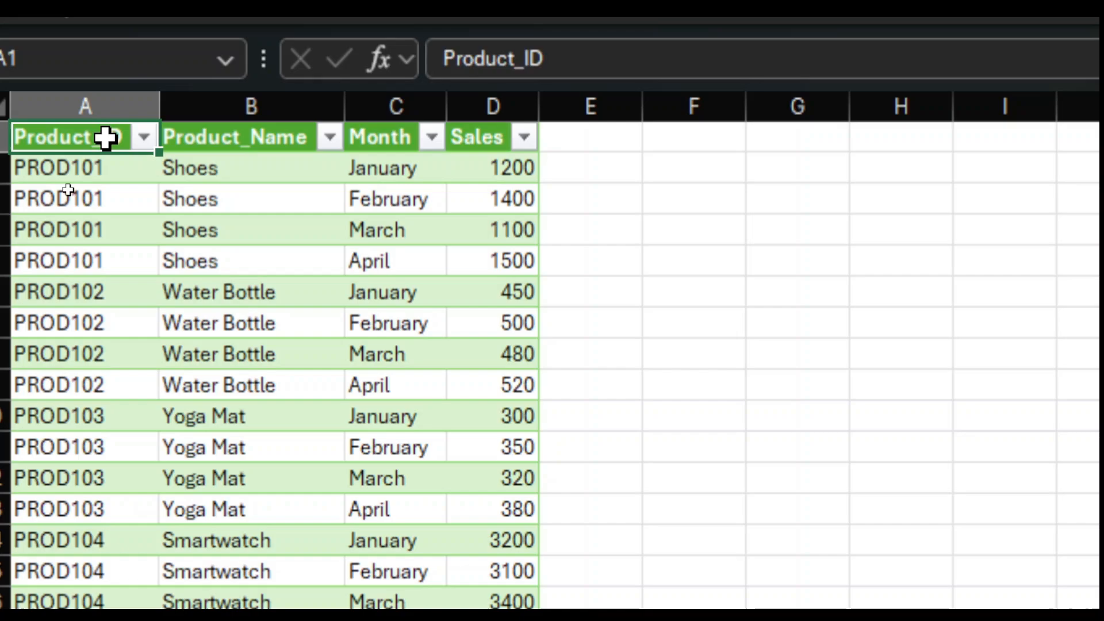
left_click(252, 333)
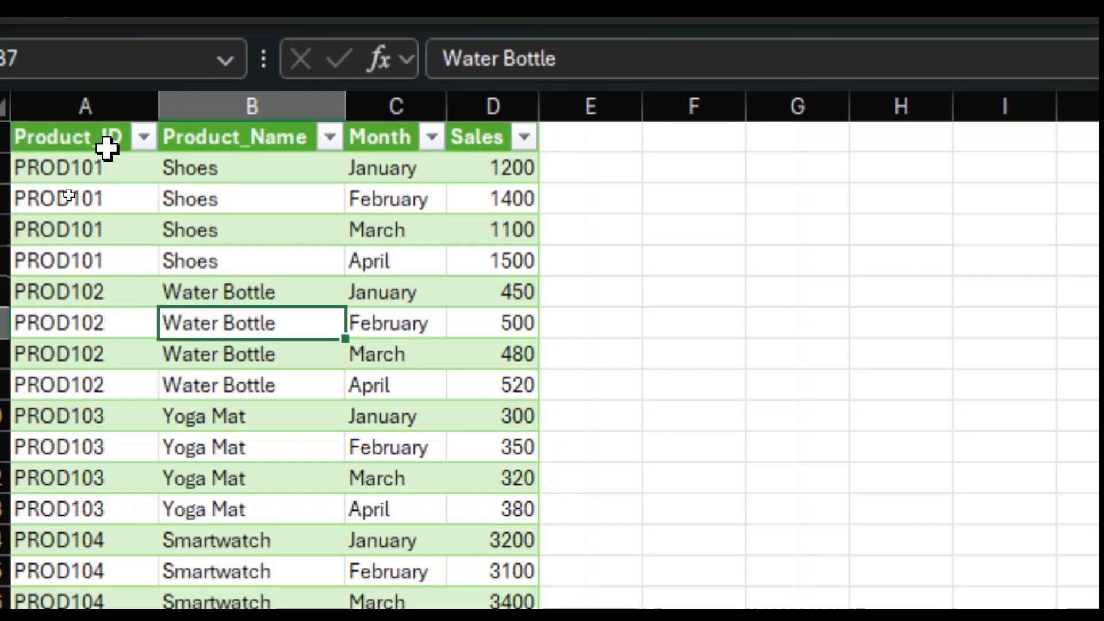
left_click_drag(107, 170, 515, 564)
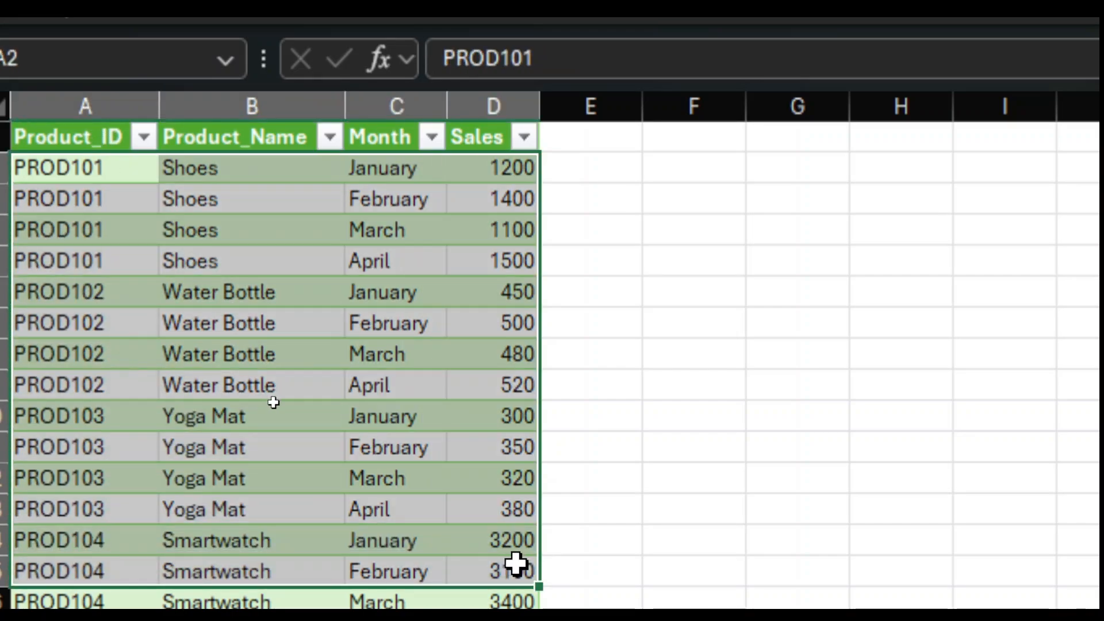
left_click(607, 137)
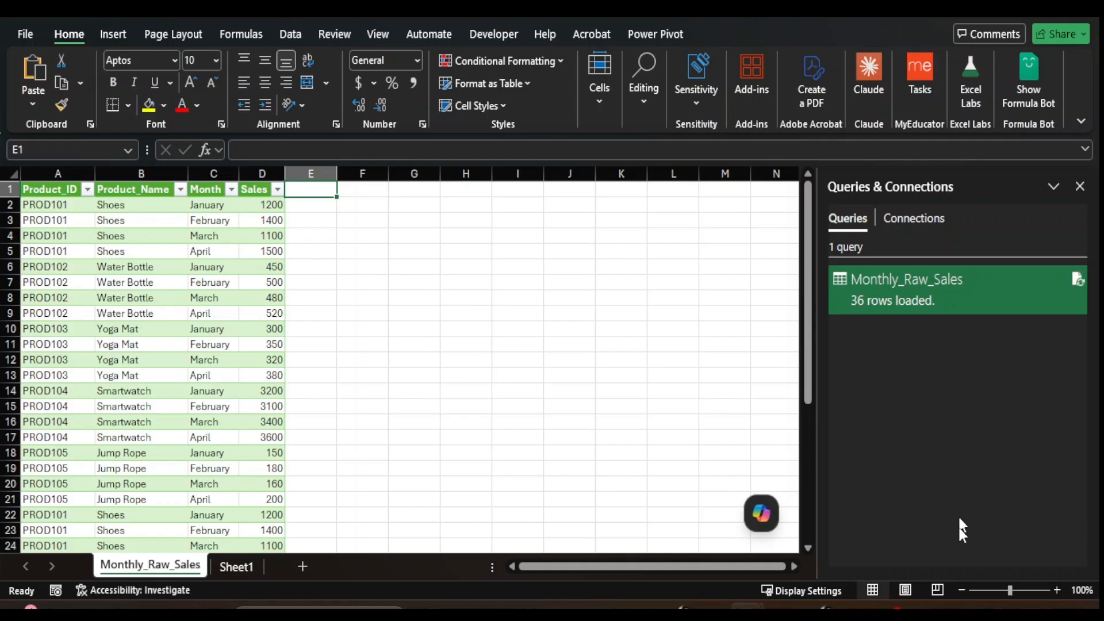
Refresh the loaded Monthly_Raw_Sales data, first from within the table and again from its entry in the workbook queries
left_click(288, 34)
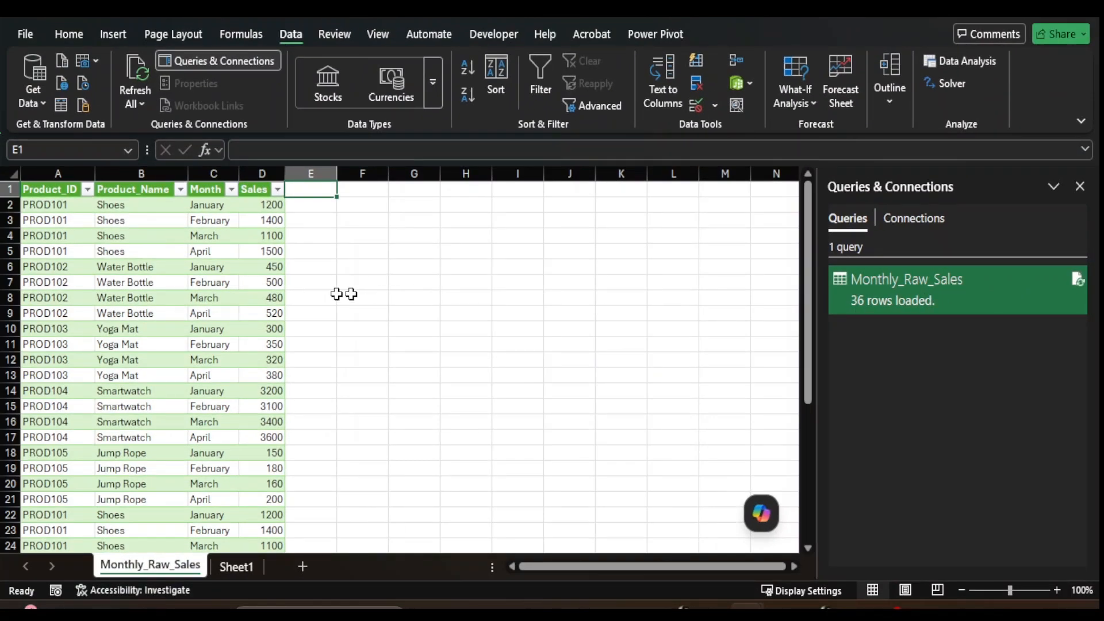
left_click(172, 282)
right_click(164, 330)
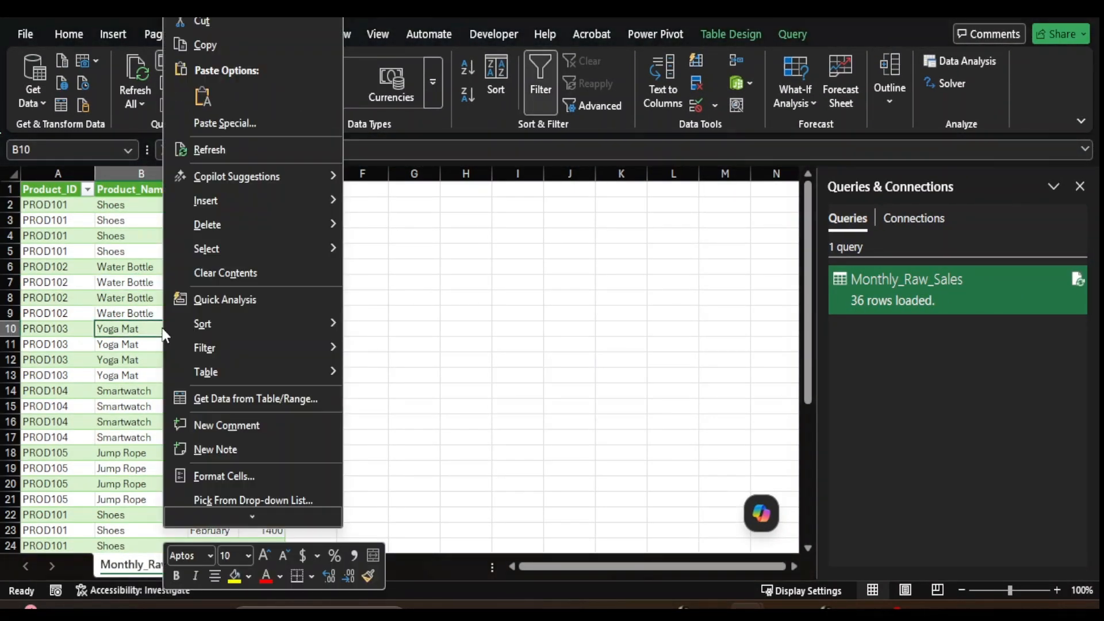
key("Escape")
right_click(199, 318)
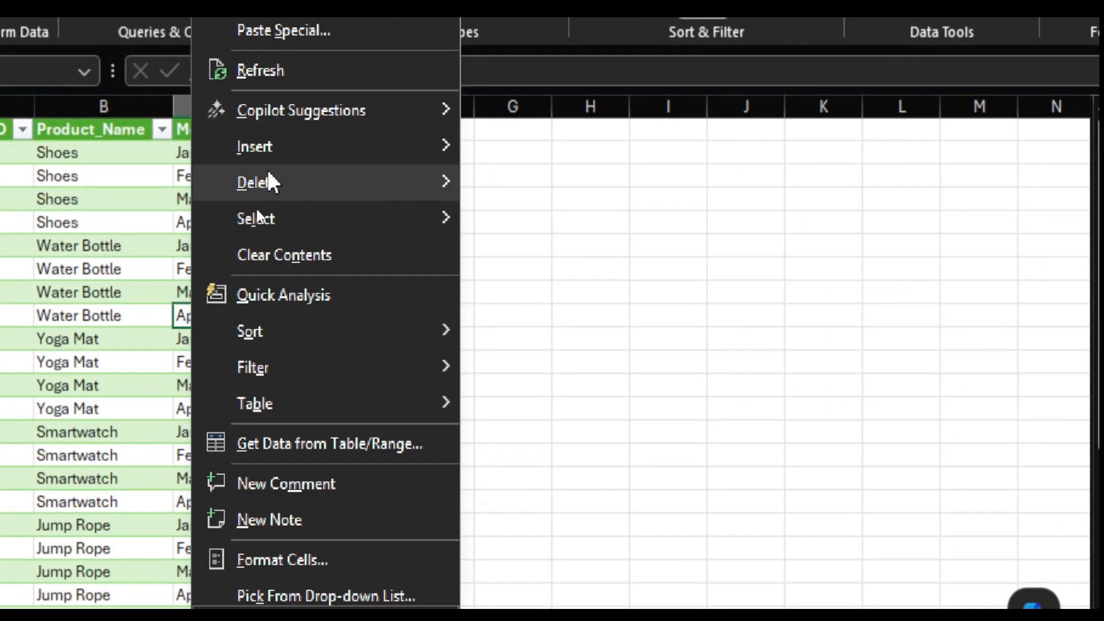
left_click(295, 82)
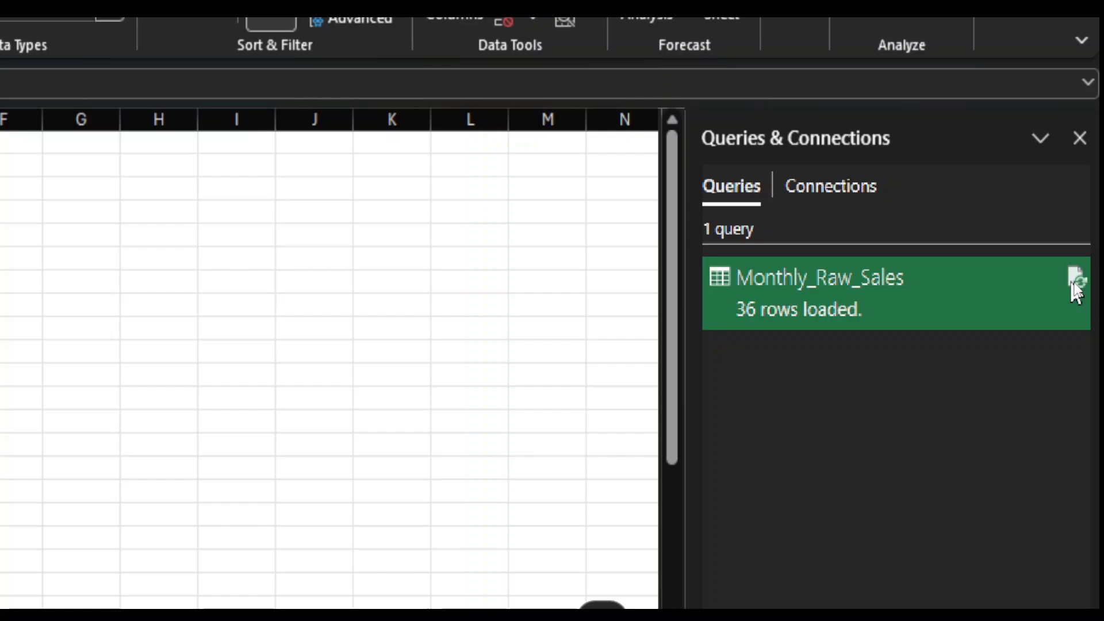
left_click(1075, 282)
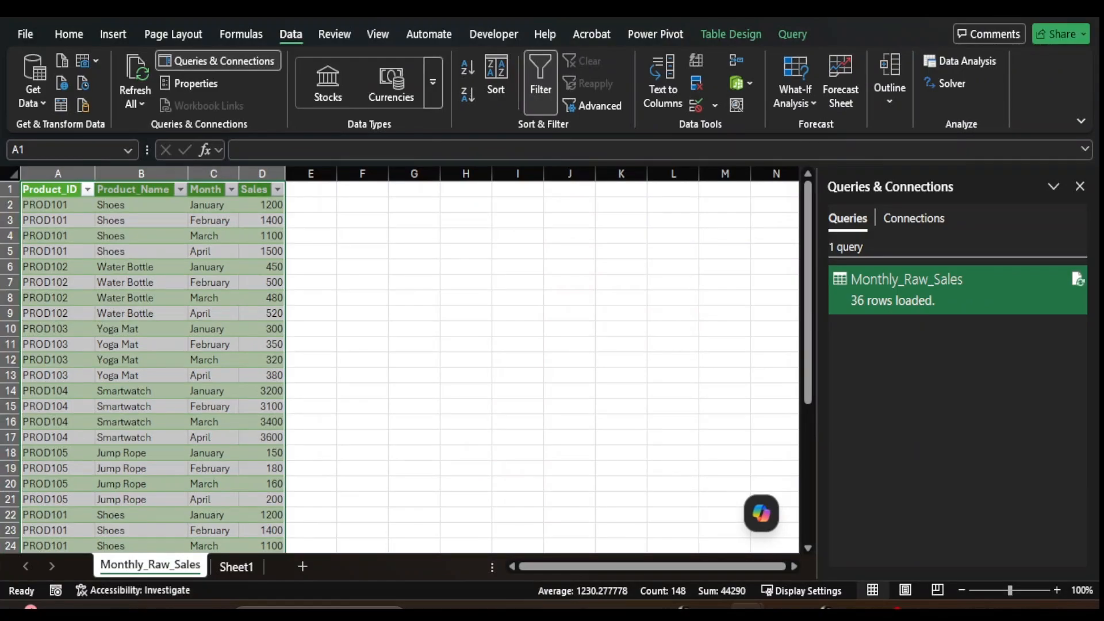
Review the file-based sources offered for importing data, such as Excel workbook, Text/CSV, PDF and folder
left_click(890, 607)
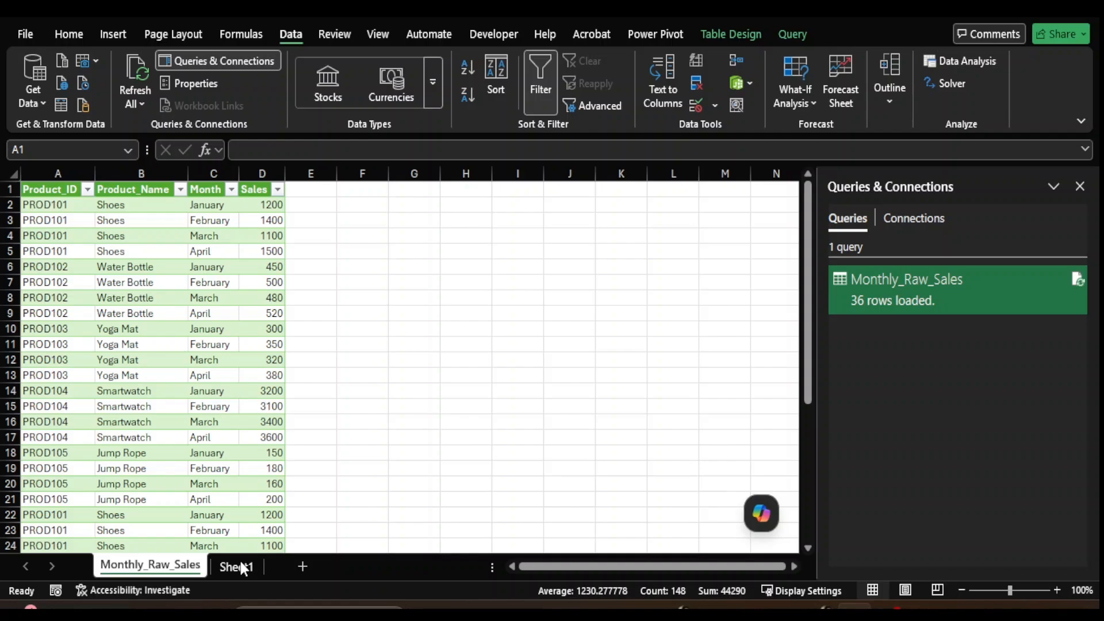
left_click(368, 281)
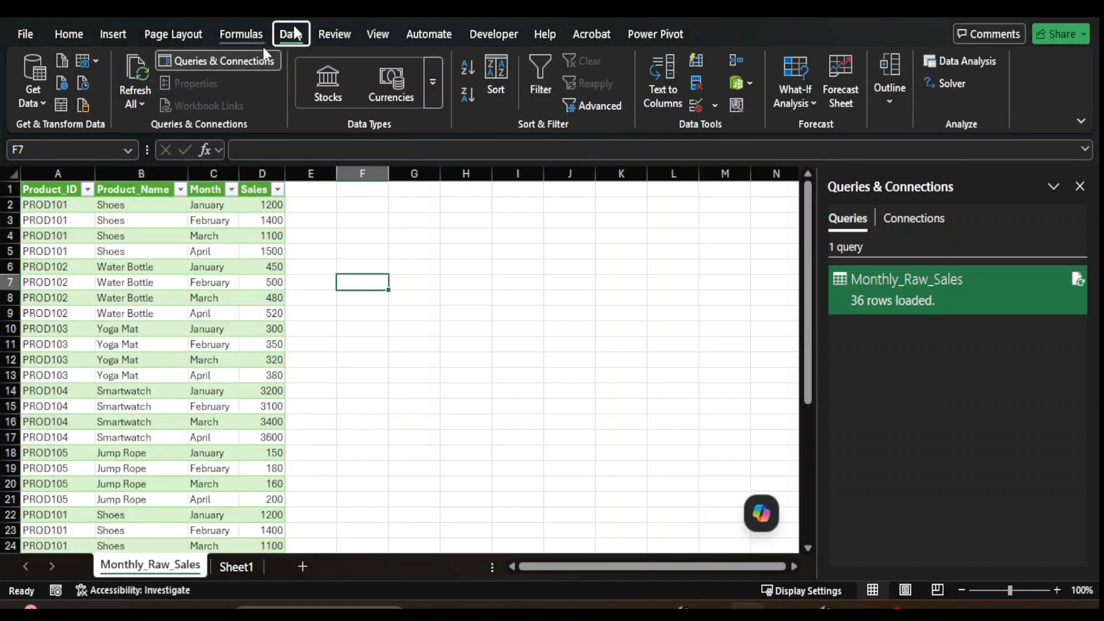
left_click(33, 97)
mouse_move(119, 166)
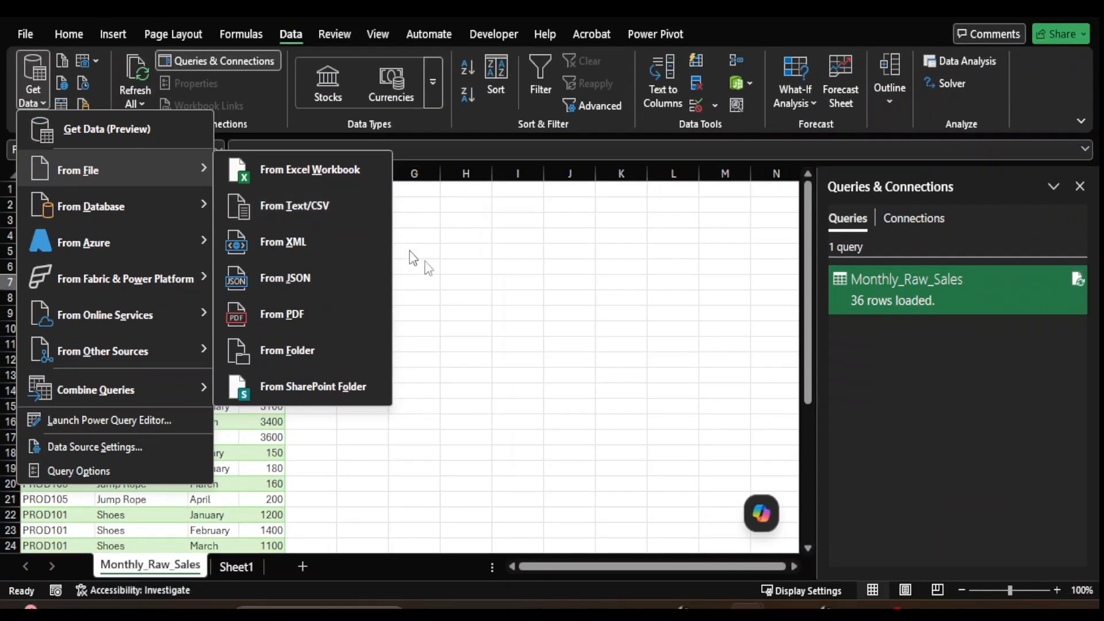
left_click(834, 411)
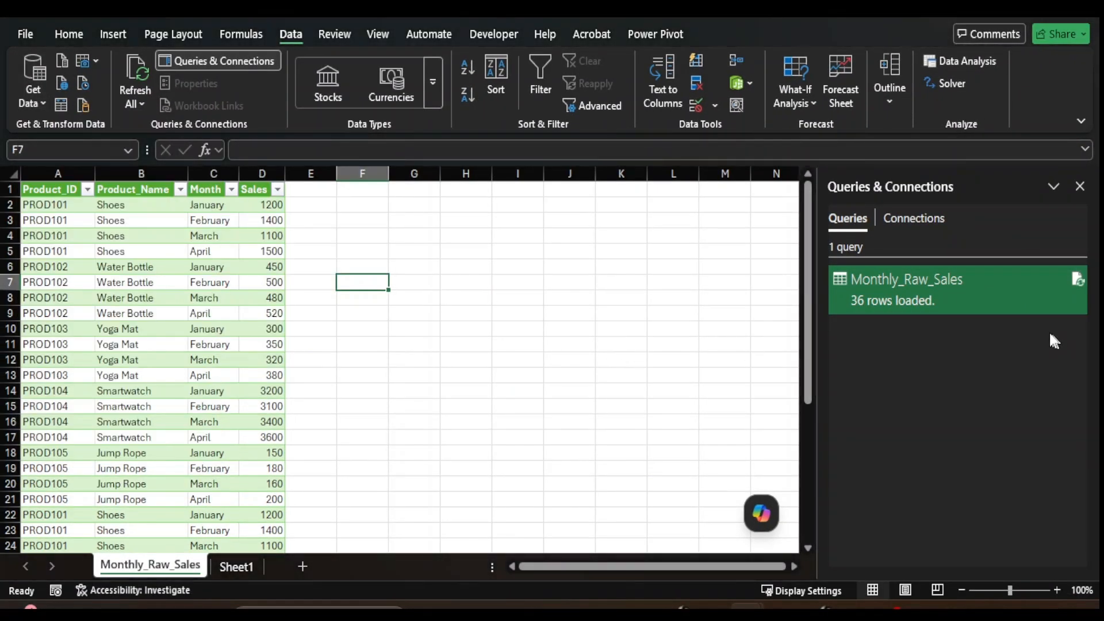
Reopen the Monthly_Raw_Sales query for editing and view the data at its Split Column by Delimiter step
left_click(971, 302)
double_click(971, 301)
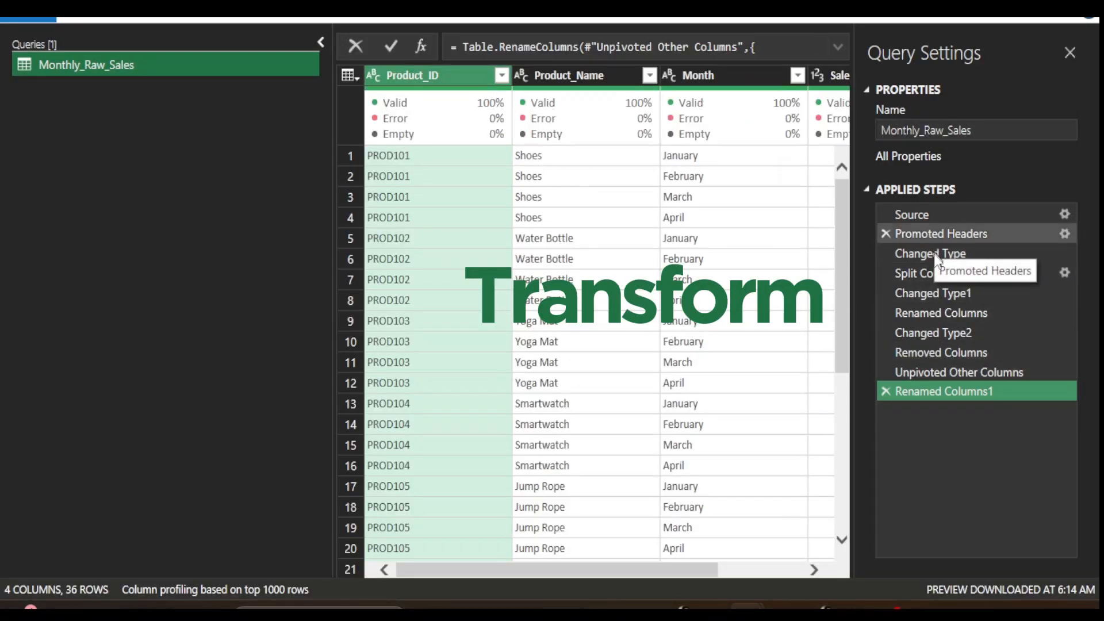
left_click(934, 274)
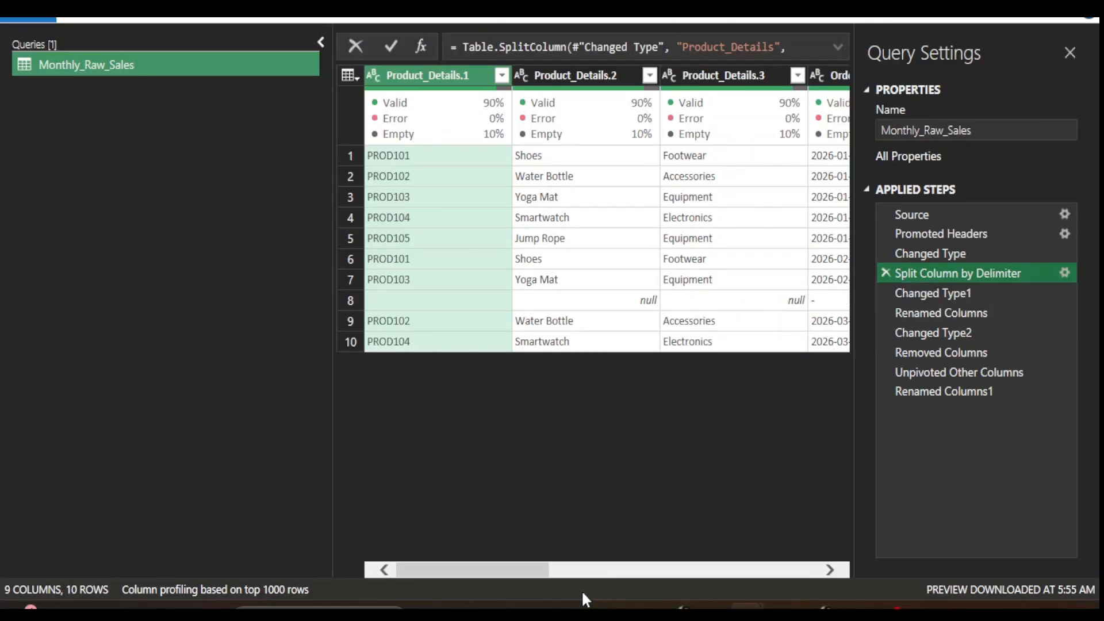
Review the data types available for the Order Date column and the data at the Unpivoted Other Columns step
left_click_drag(523, 569, 653, 569)
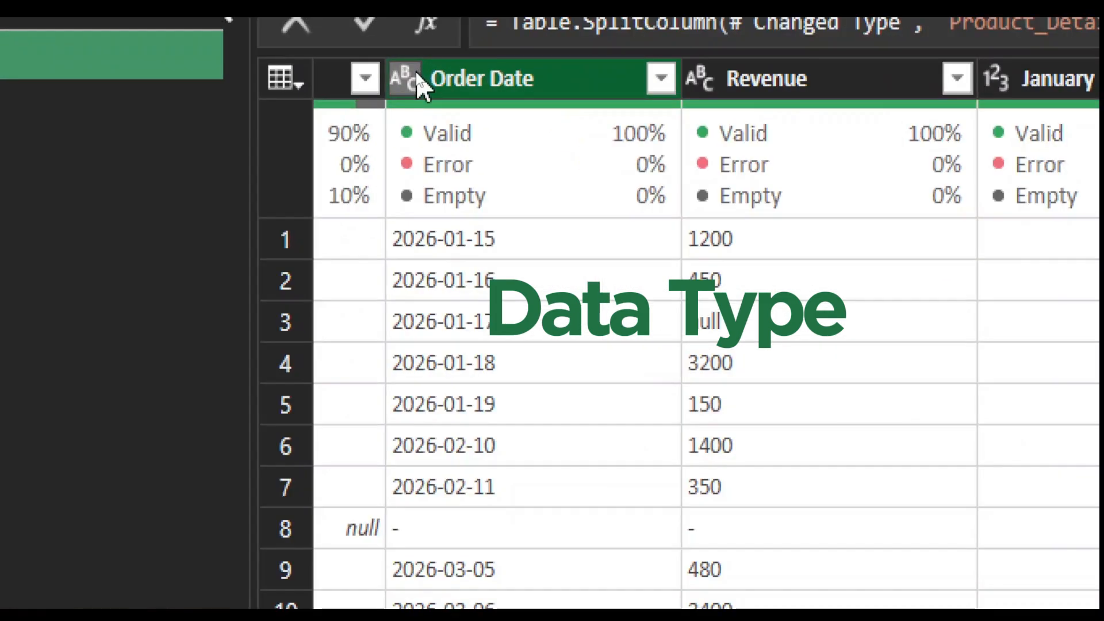
left_click(410, 75)
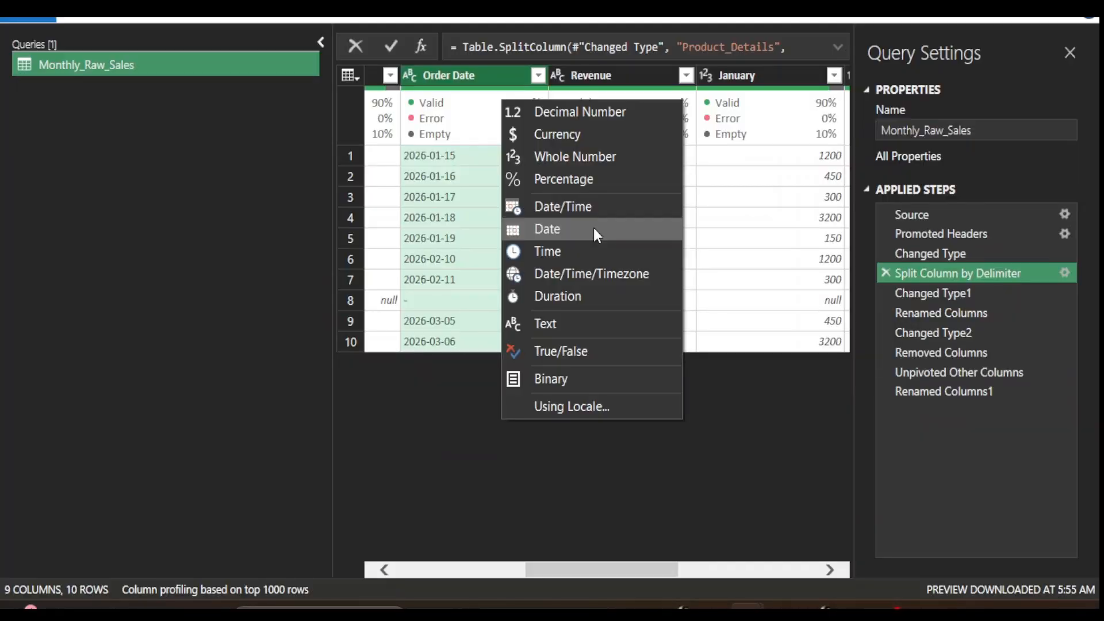
left_click(798, 467)
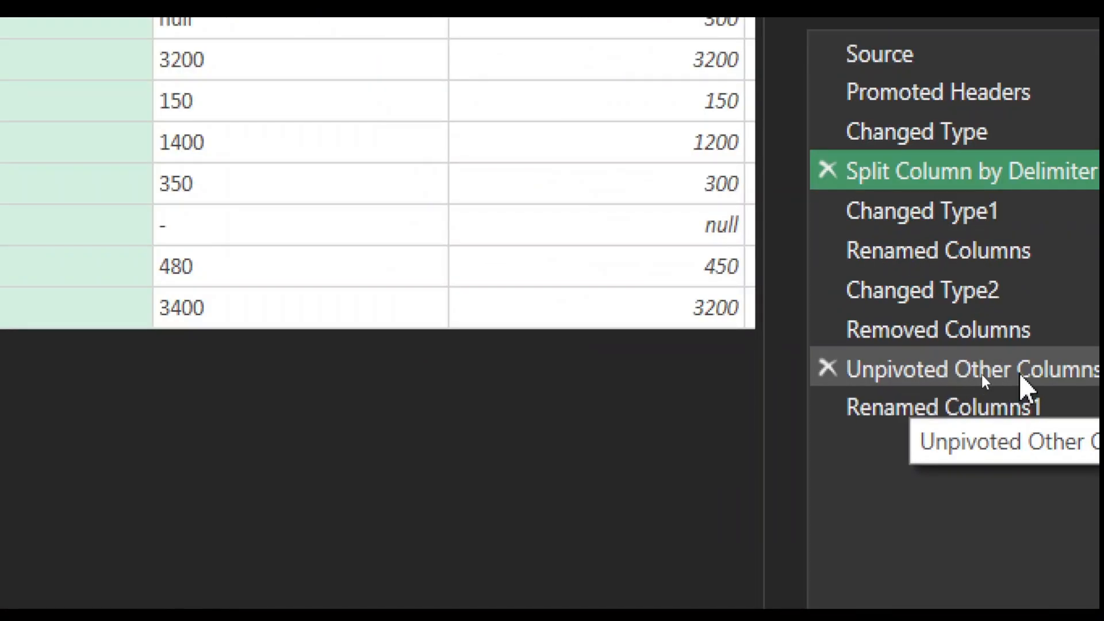
left_click(1020, 375)
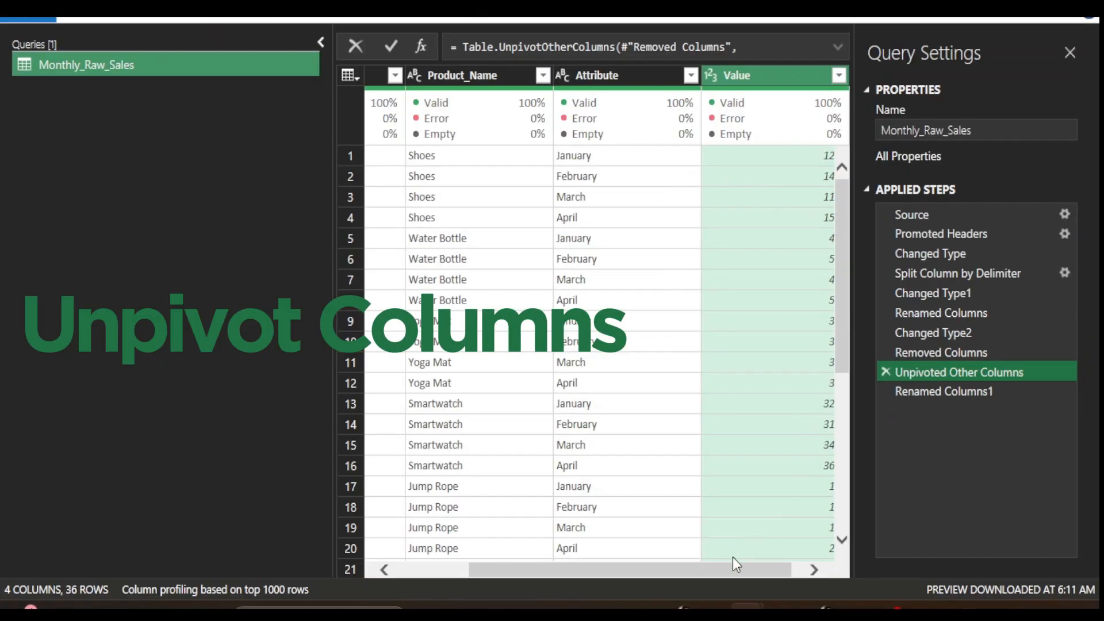
left_click_drag(736, 568, 772, 571)
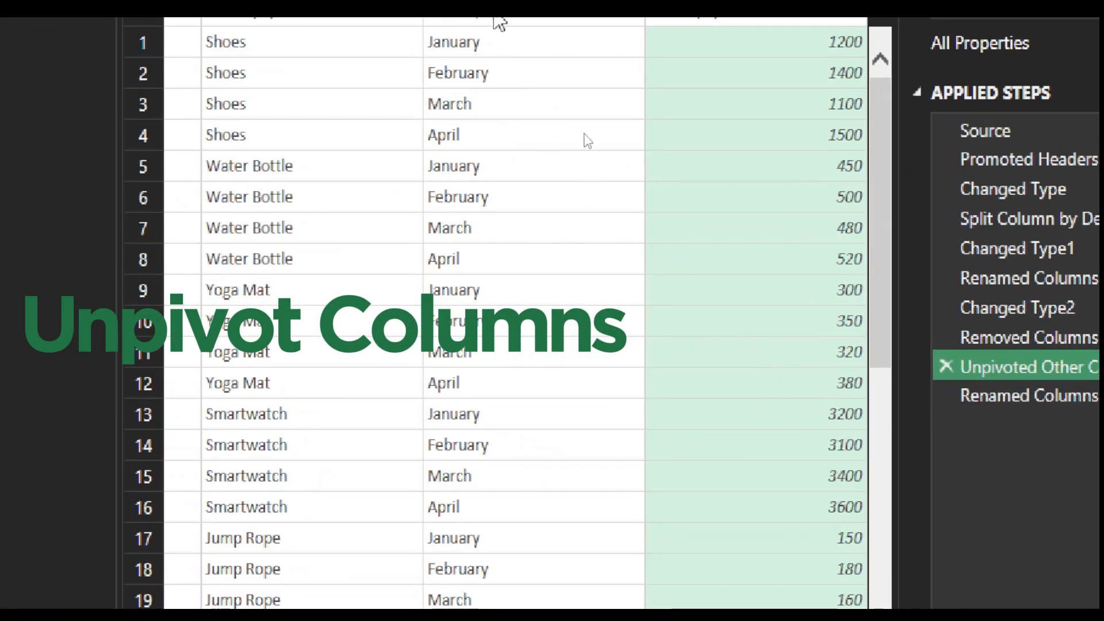